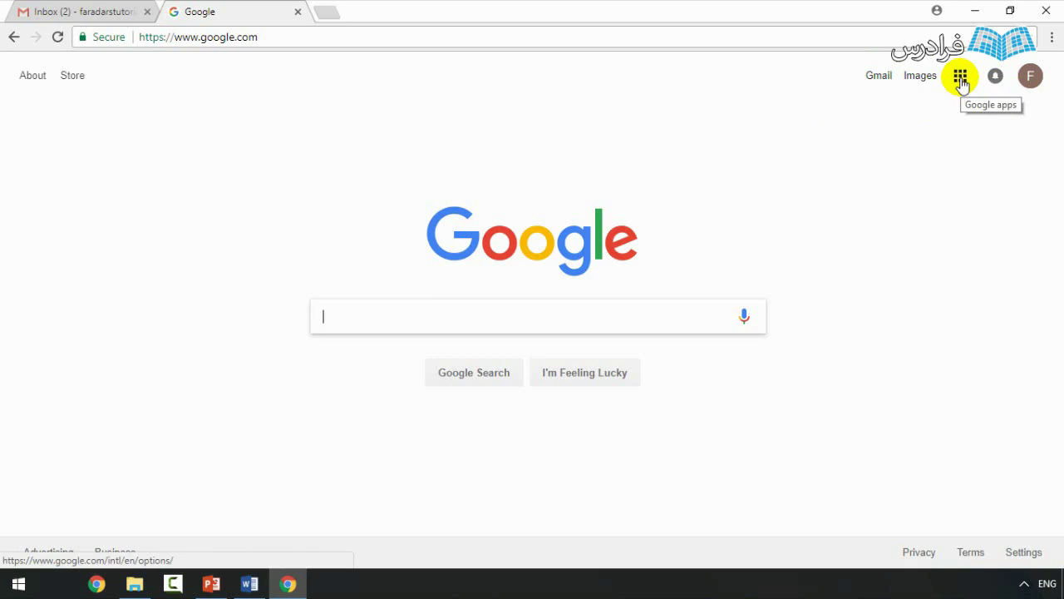
# - Browse the full list of Google apps and open Google Drive from it
pyautogui.click(961, 81)
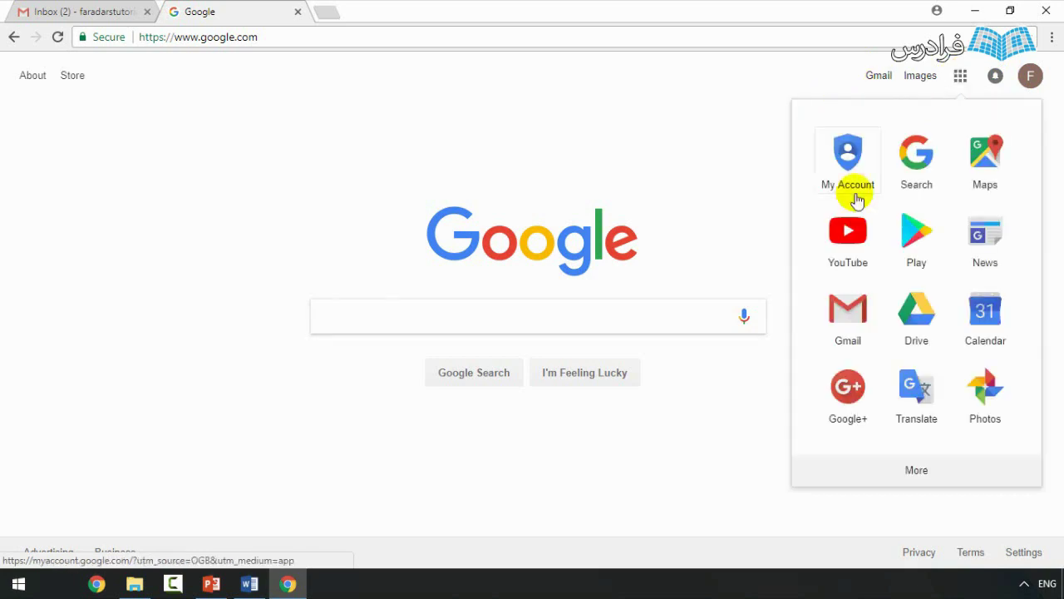
pyautogui.click(922, 472)
pyautogui.scroll(3, 1007, 391)
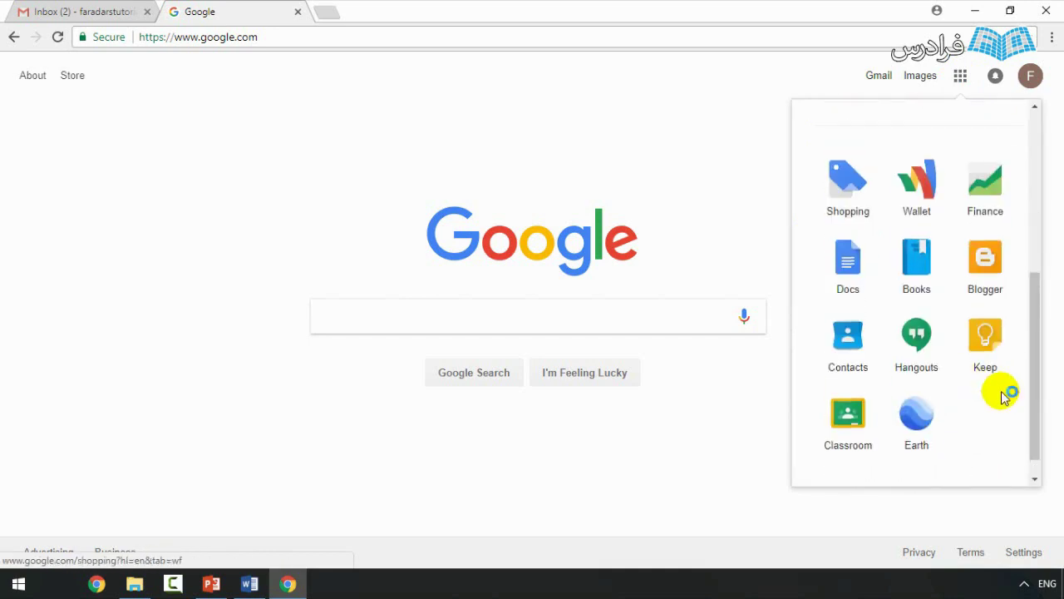
pyautogui.scroll(2, 1002, 399)
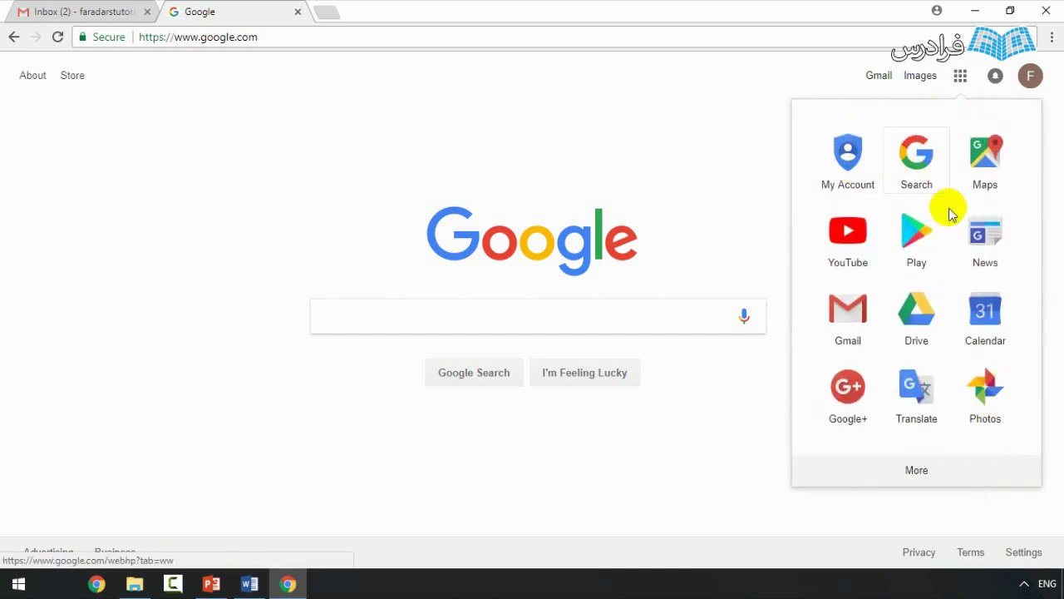
pyautogui.click(923, 322)
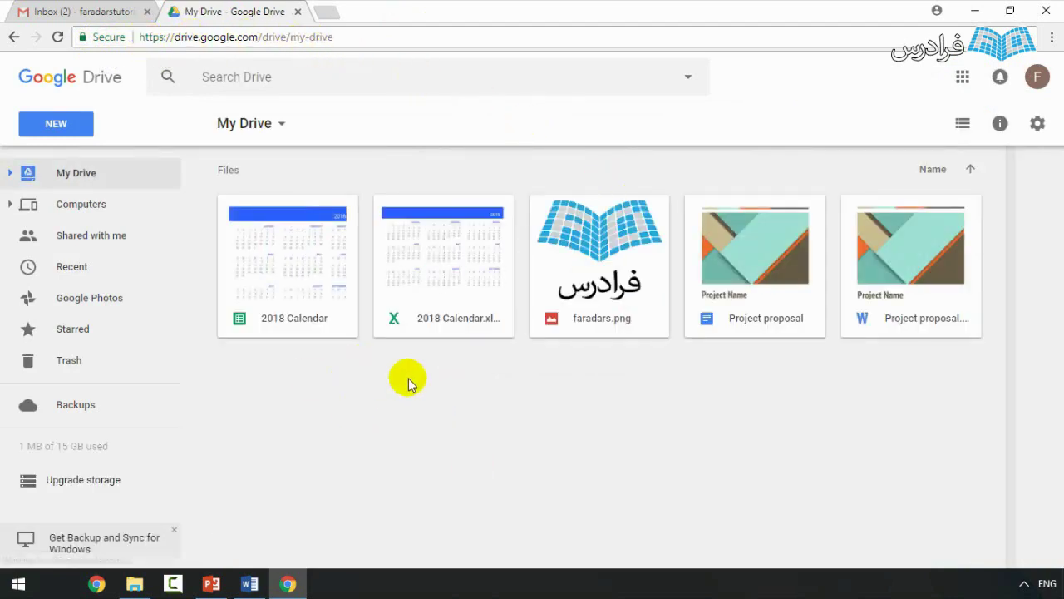
# - Open drive.google.com in a new browser tab
pyautogui.click(328, 11)
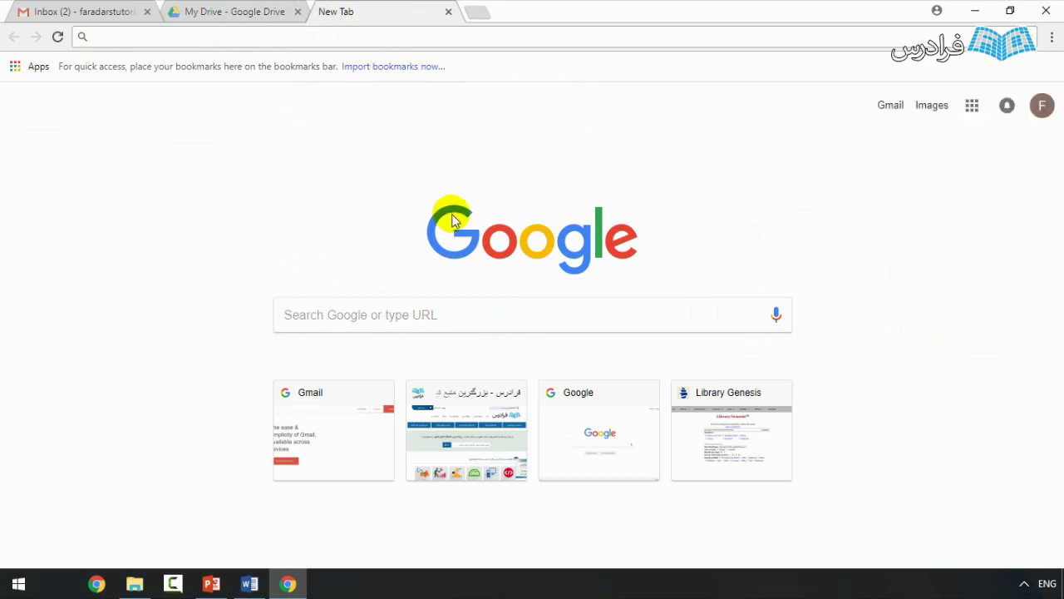
pyautogui.write('drive')
pyautogui.press('BackSpace')
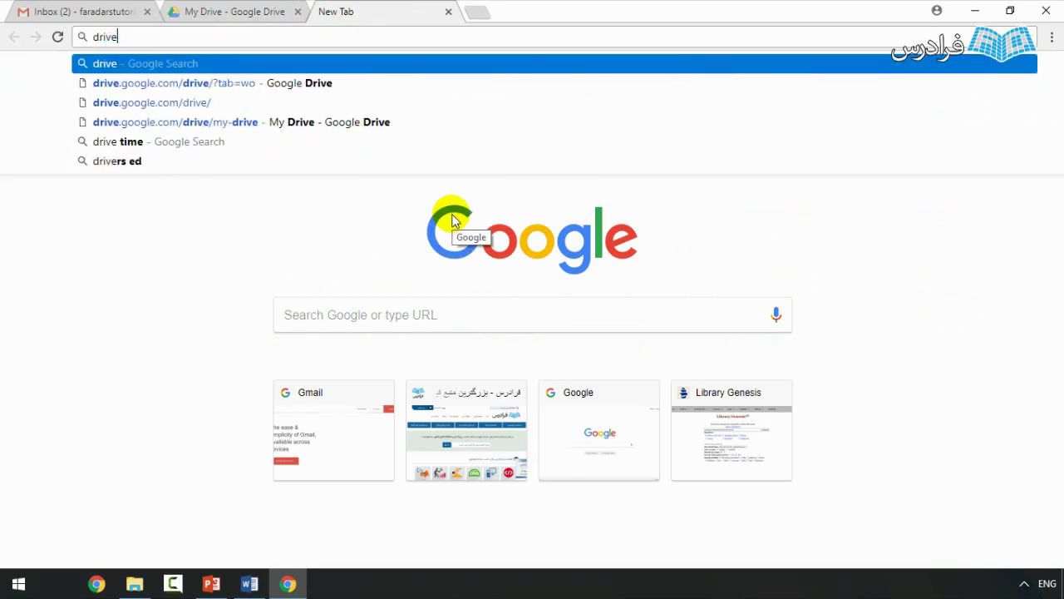
pyautogui.write('.google.com')
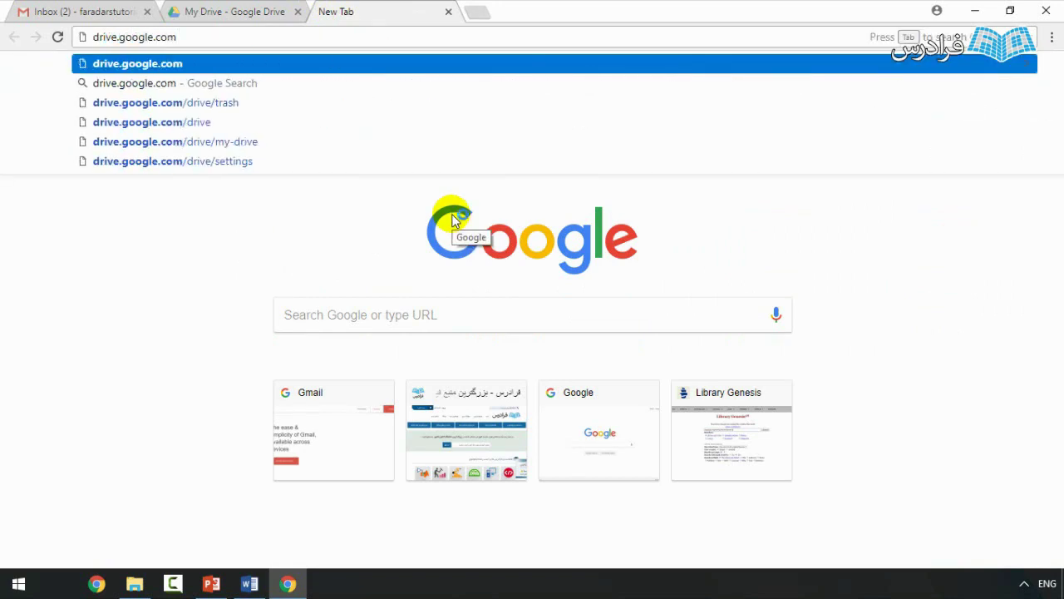
pyautogui.press('Return')
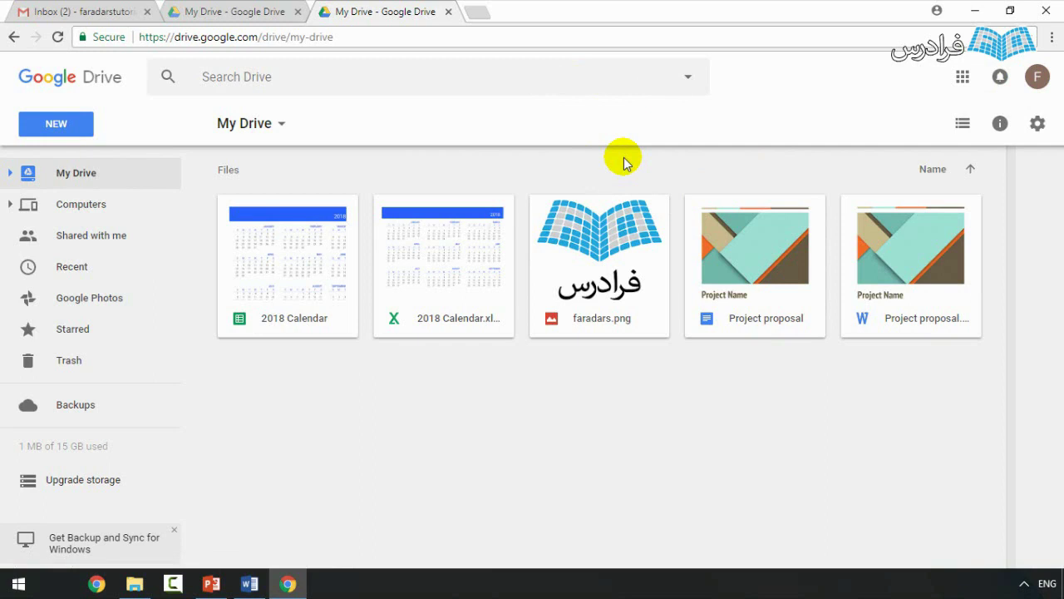
# - Sign in to Drive with the second, signed-out Google account, entering the account password
pyautogui.click(1034, 77)
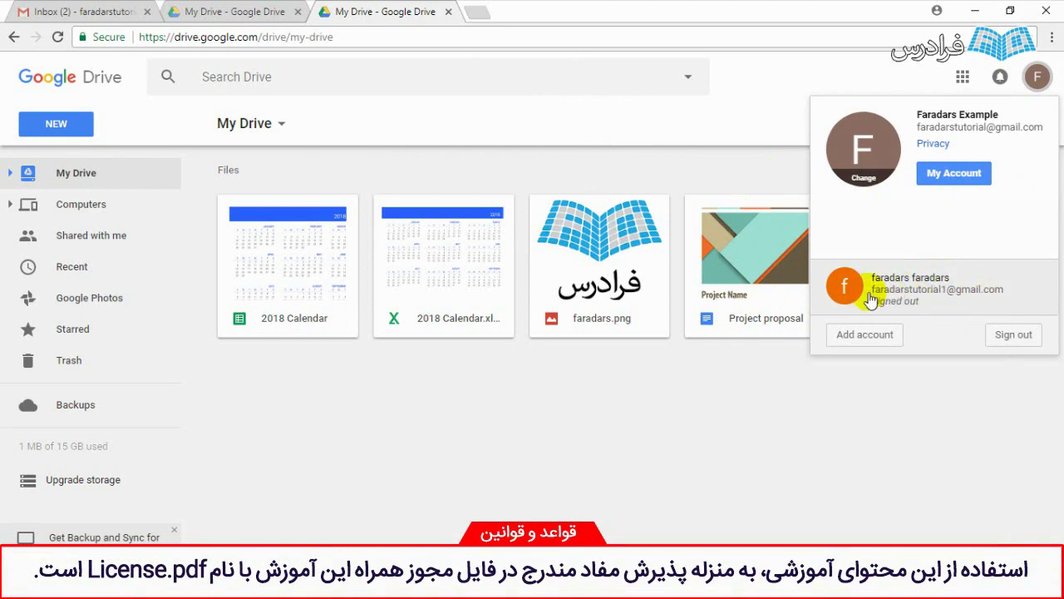
pyautogui.click(915, 295)
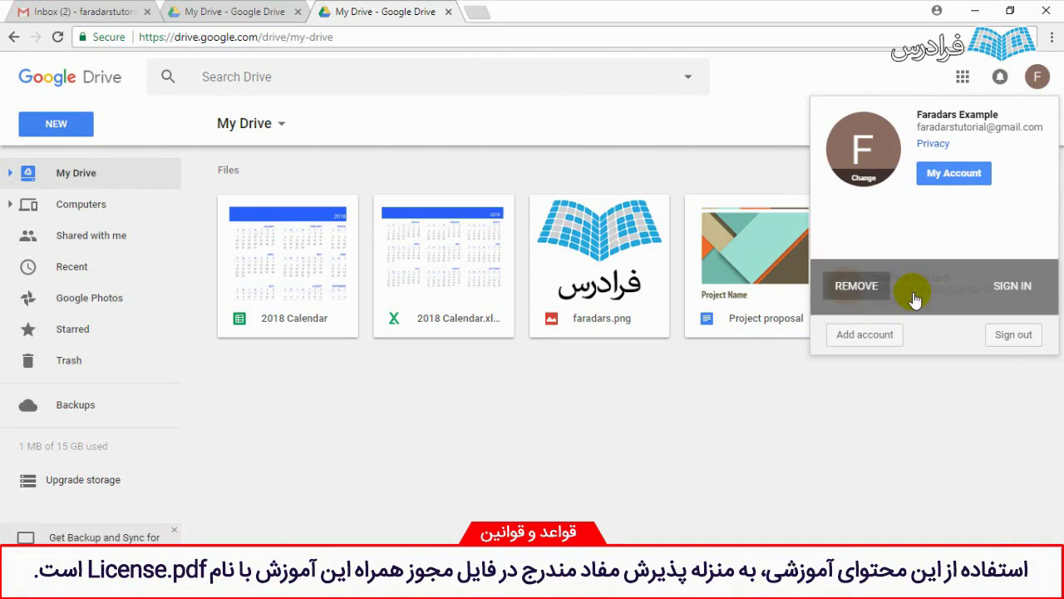
pyautogui.click(996, 285)
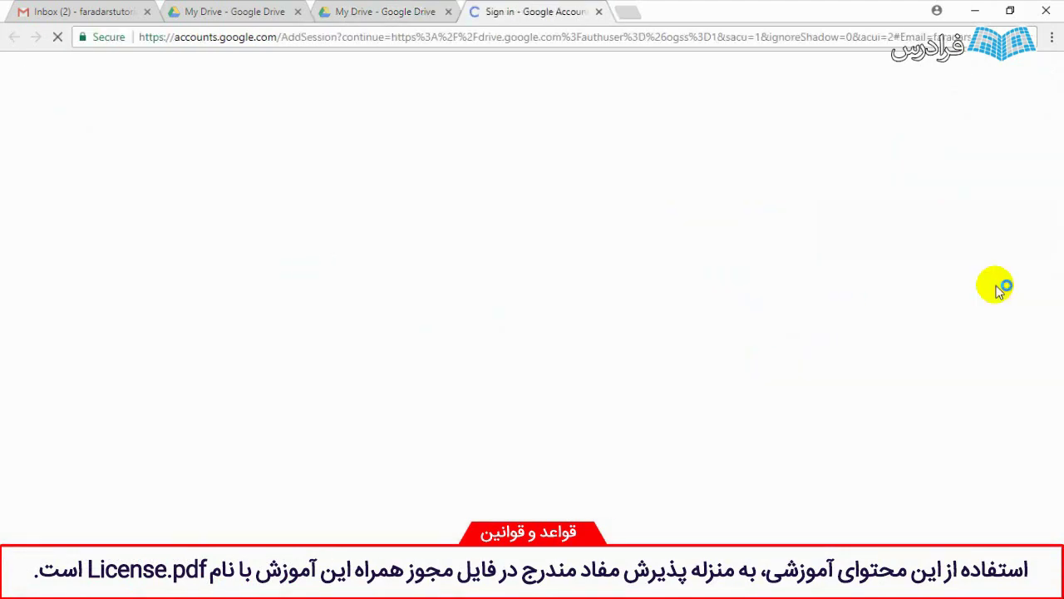
pyautogui.write('•••••••••••')
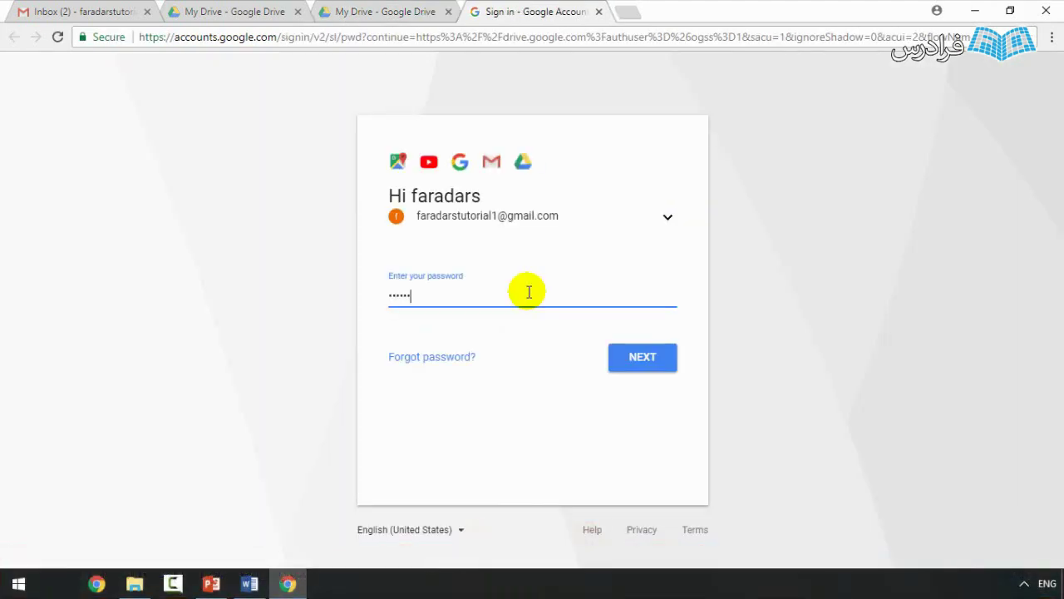
pyautogui.write('•••••')
pyautogui.press('Return')
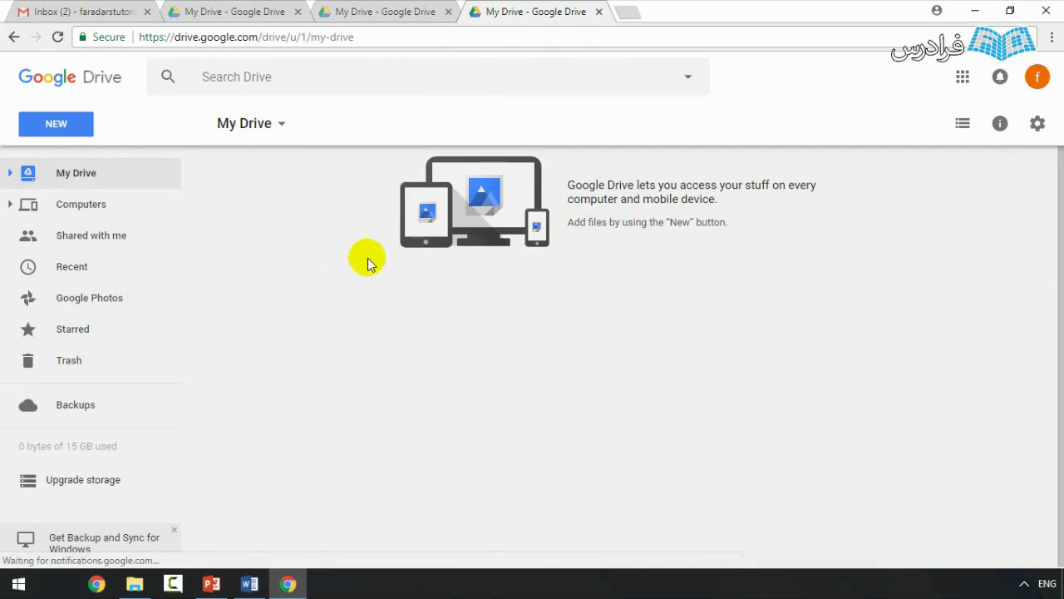
# - Compare the My Drive contents of the two accounts, finishing on the first account's files
pyautogui.click(383, 10)
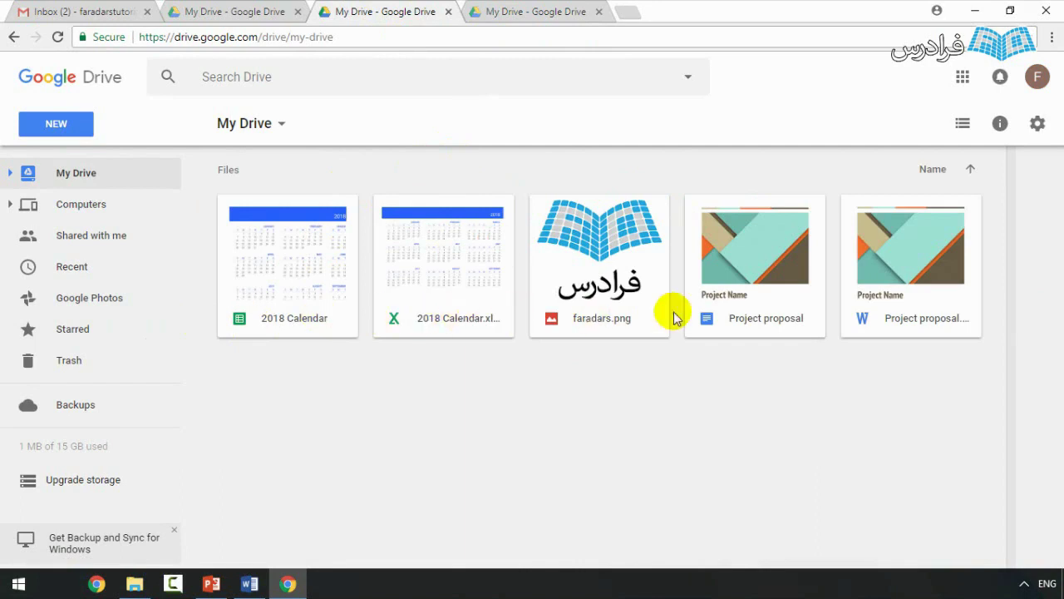
pyautogui.click(522, 11)
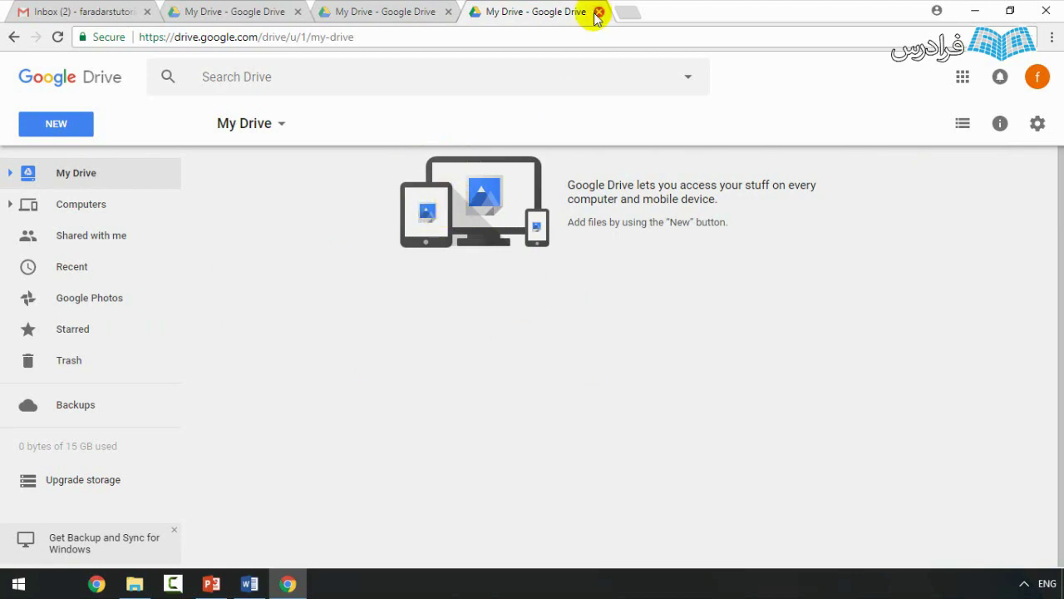
pyautogui.click(555, 243)
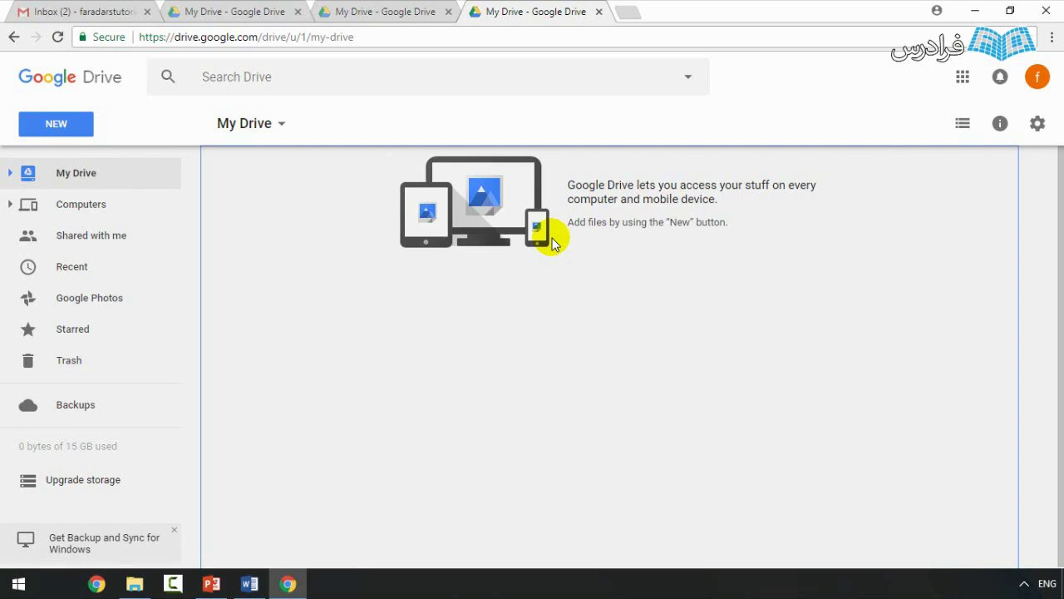
pyautogui.click(409, 9)
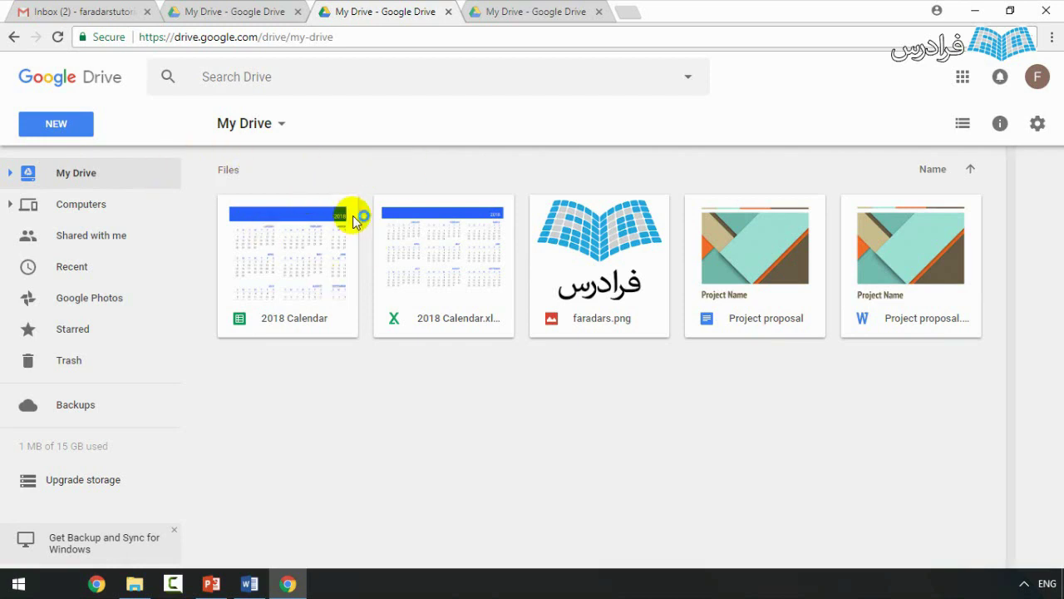
pyautogui.click(302, 235)
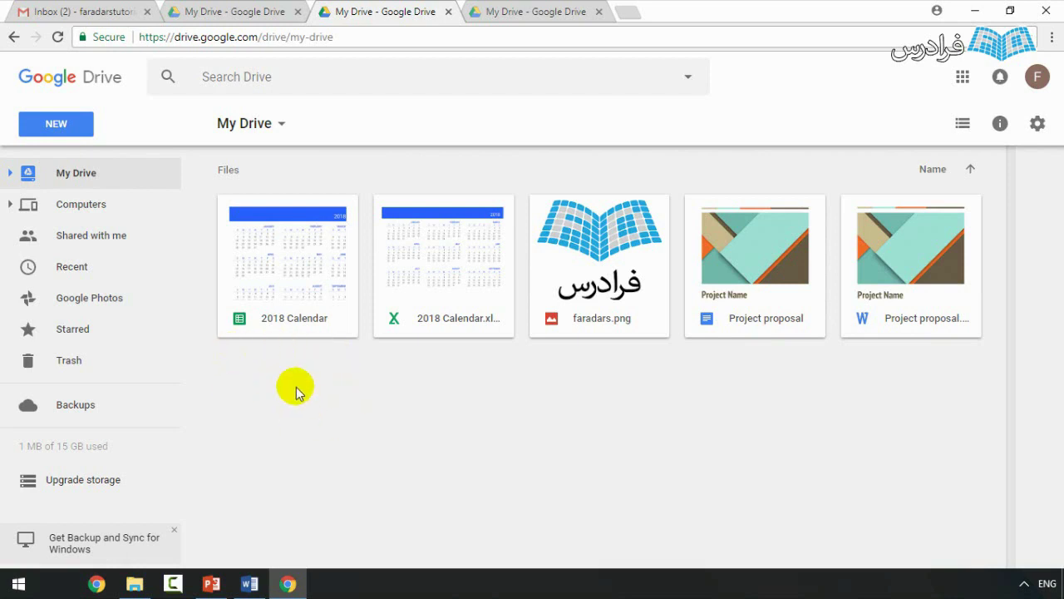
# - Review the options for creating new items, including Google Docs, Sheets and Slides, without creating anything
pyautogui.click(64, 129)
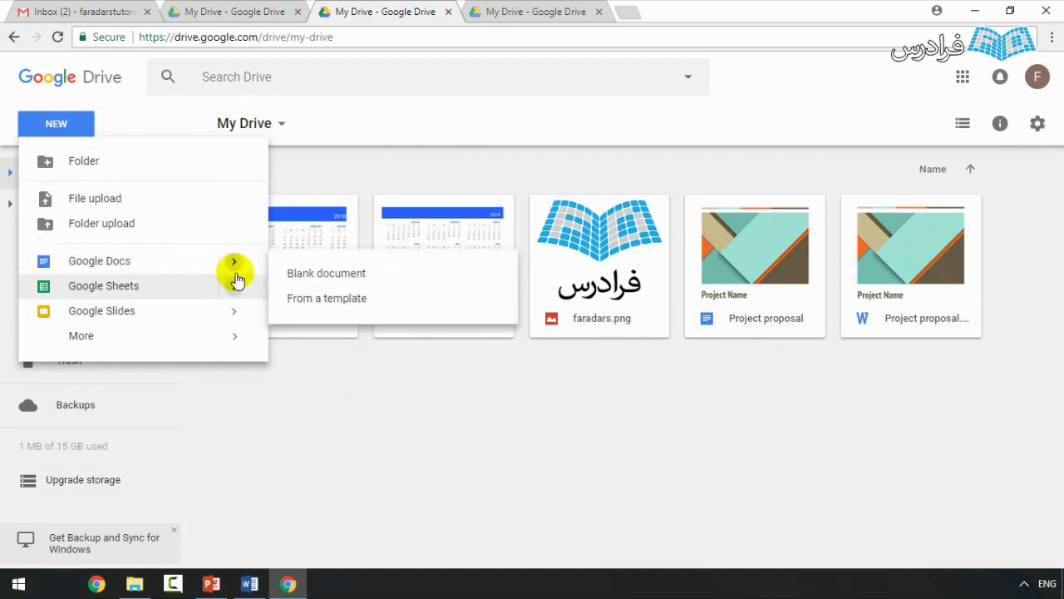
pyautogui.moveTo(183, 264)
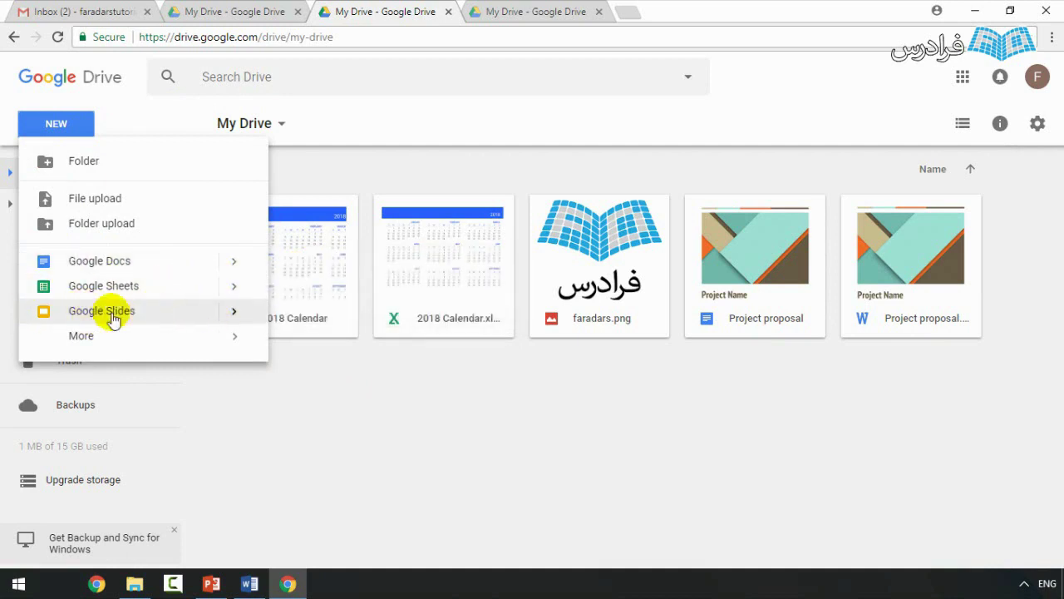
pyautogui.click(233, 314)
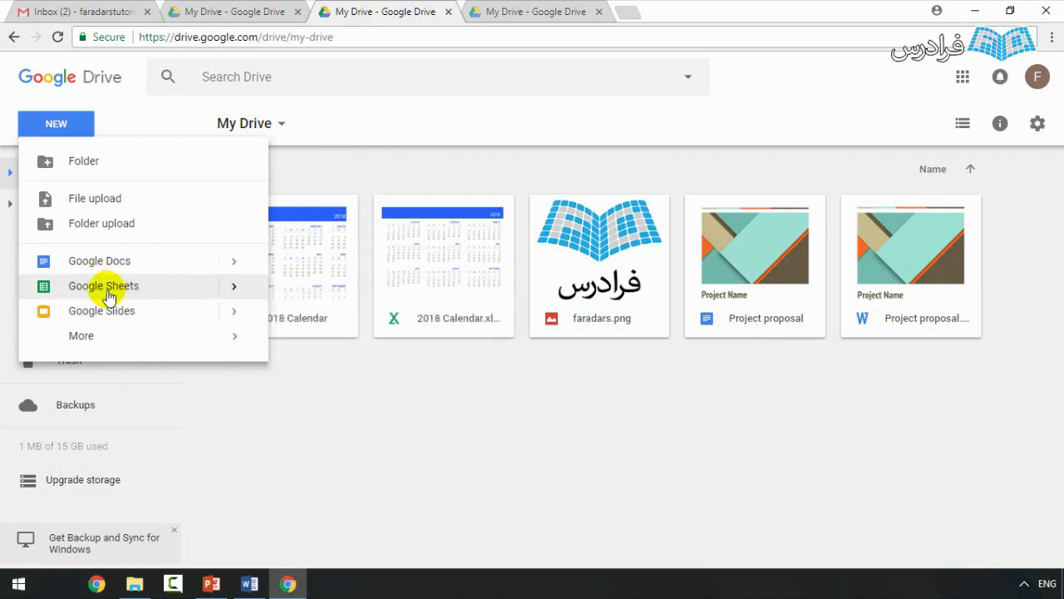
pyautogui.click(235, 287)
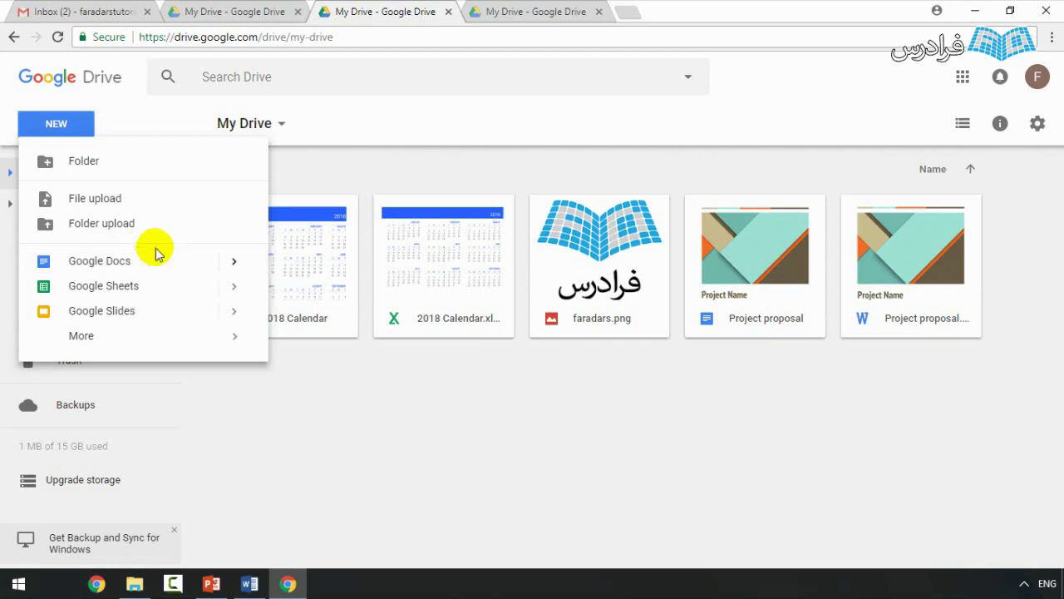
pyautogui.click(362, 440)
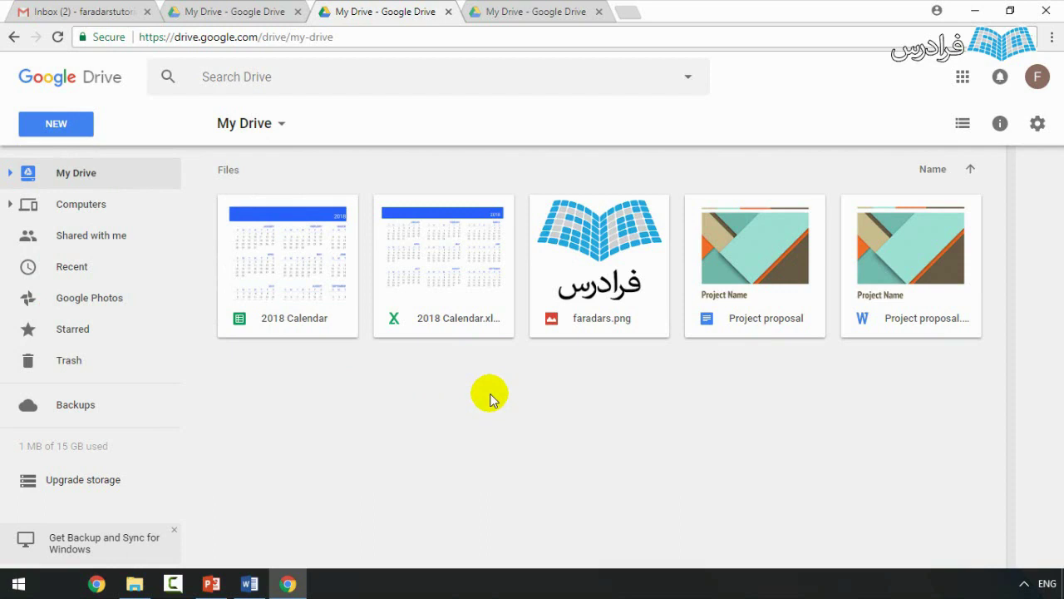
pyautogui.press('Tab')
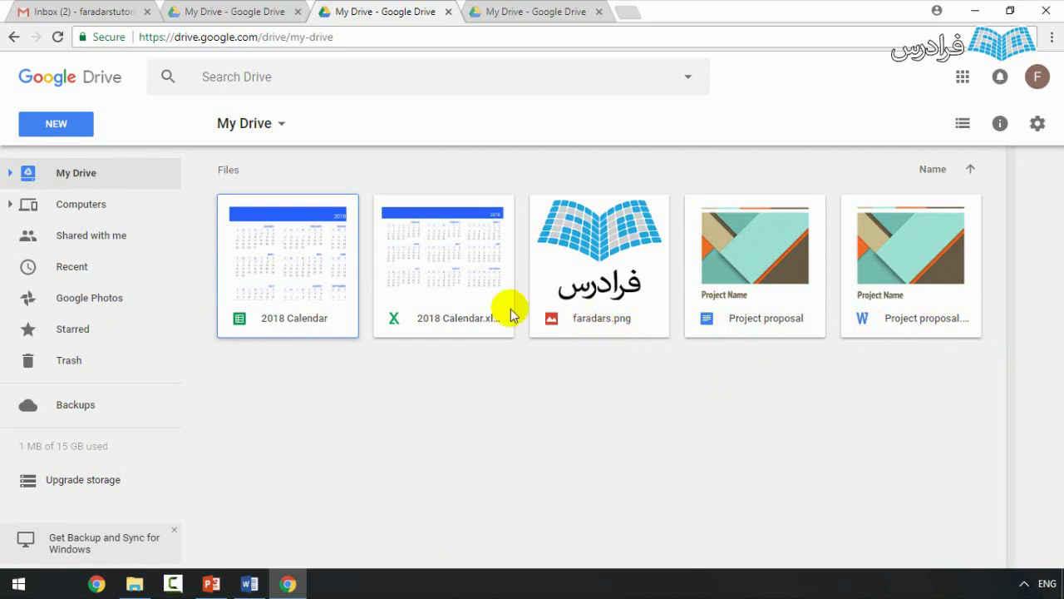
pyautogui.click(372, 408)
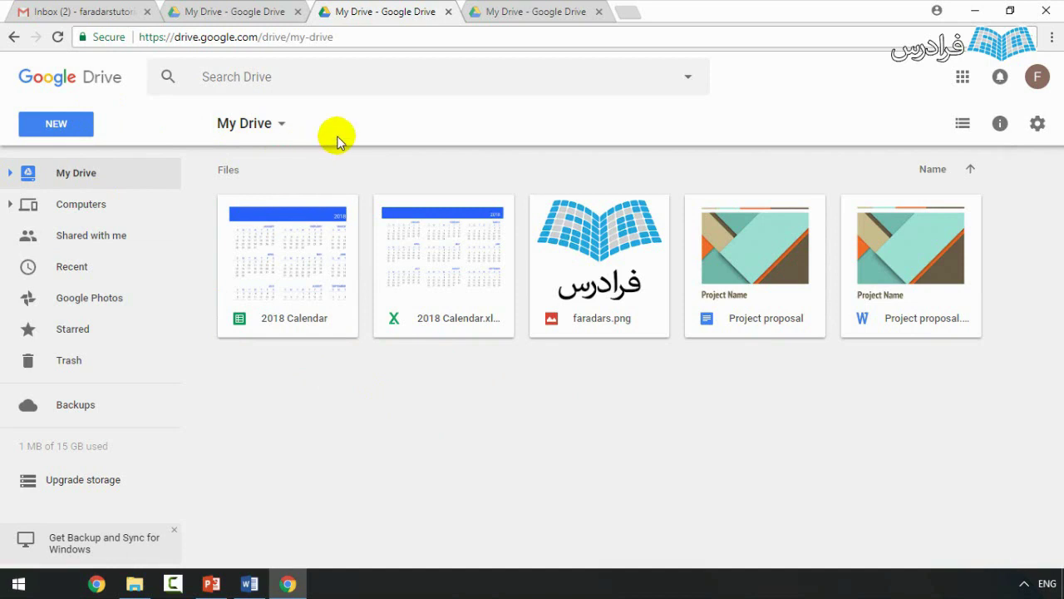
# - Examine the file-type filters offered by the Drive search, and leave the search empty
pyautogui.click(370, 71)
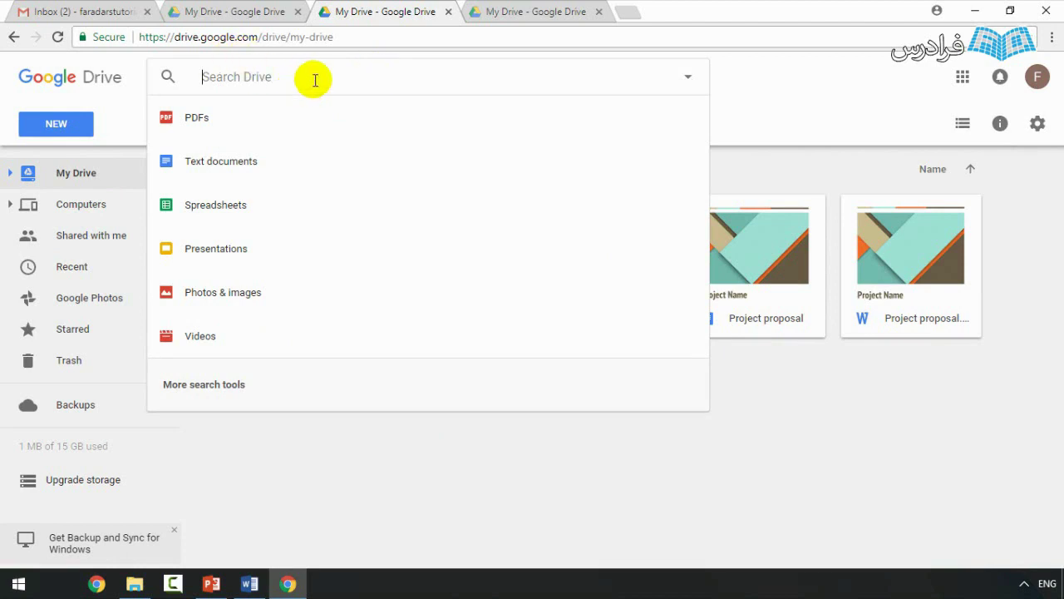
pyautogui.click(772, 114)
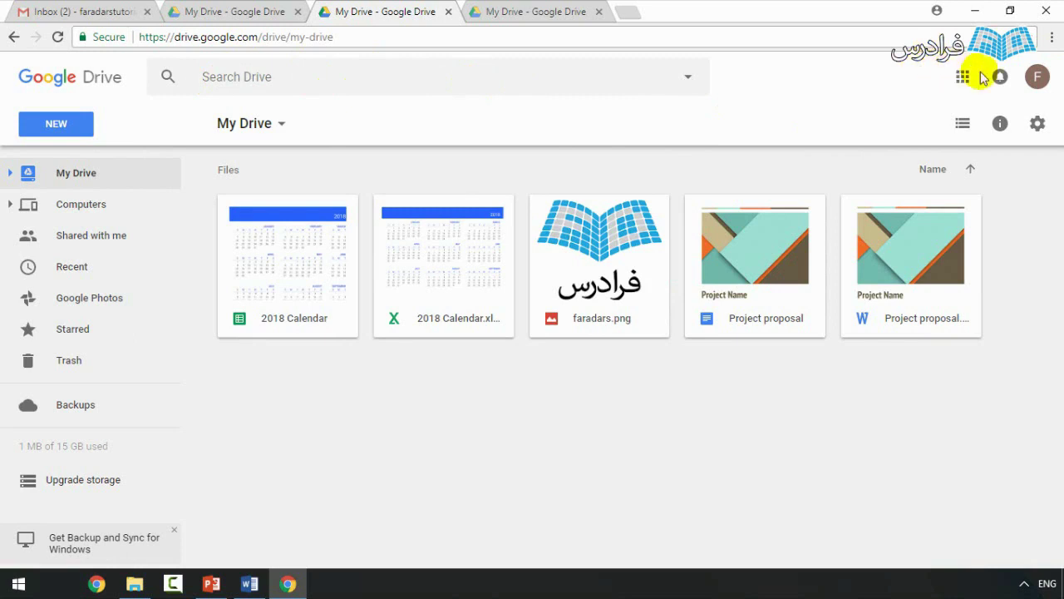
# - Check the account options for the signed-in user and the notifications
pyautogui.click(1040, 78)
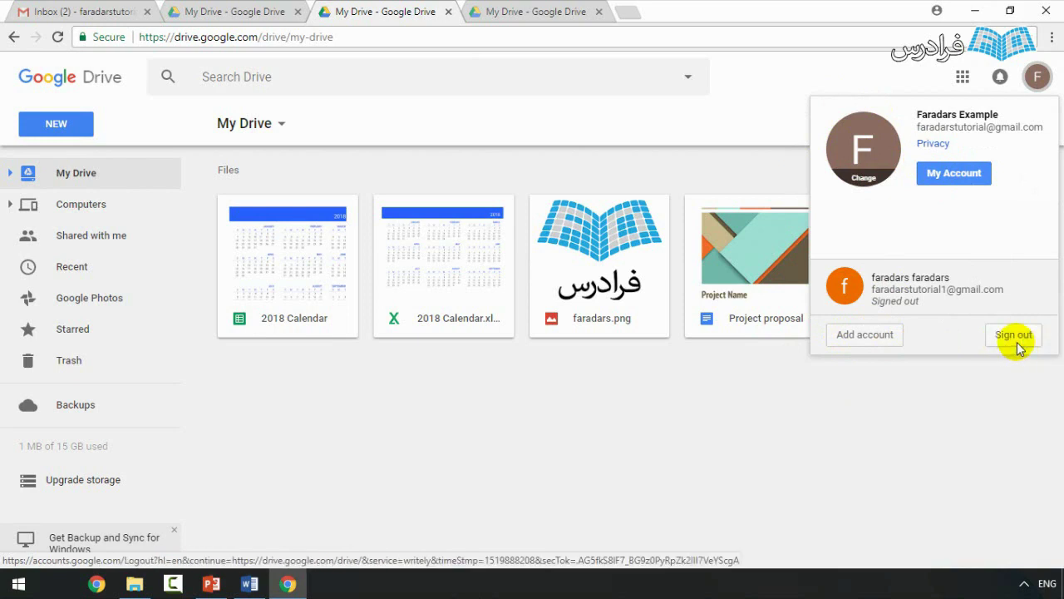
pyautogui.click(1000, 76)
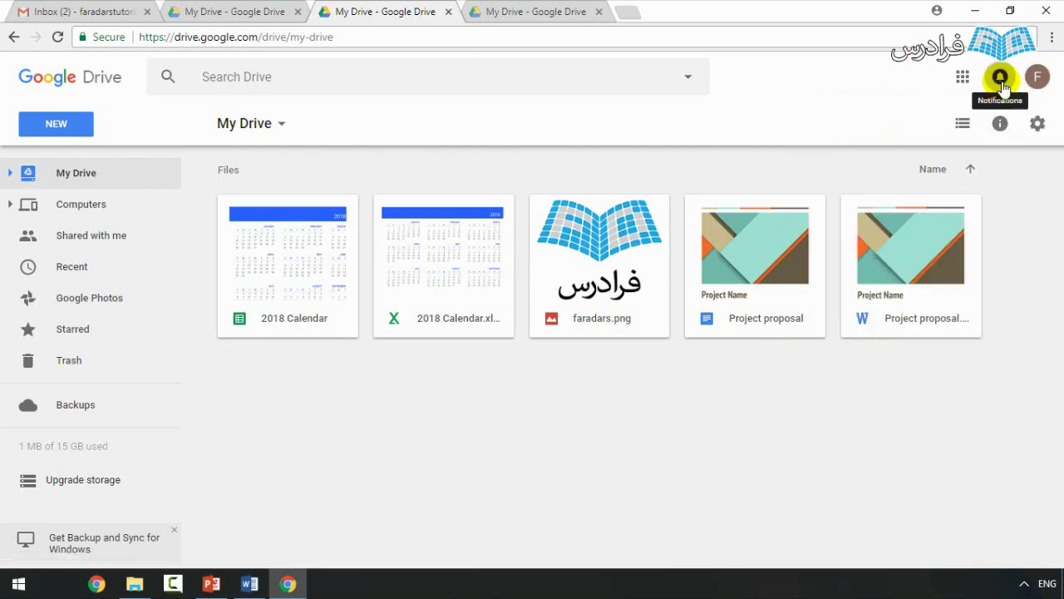
pyautogui.click(1002, 80)
pyautogui.click(1002, 77)
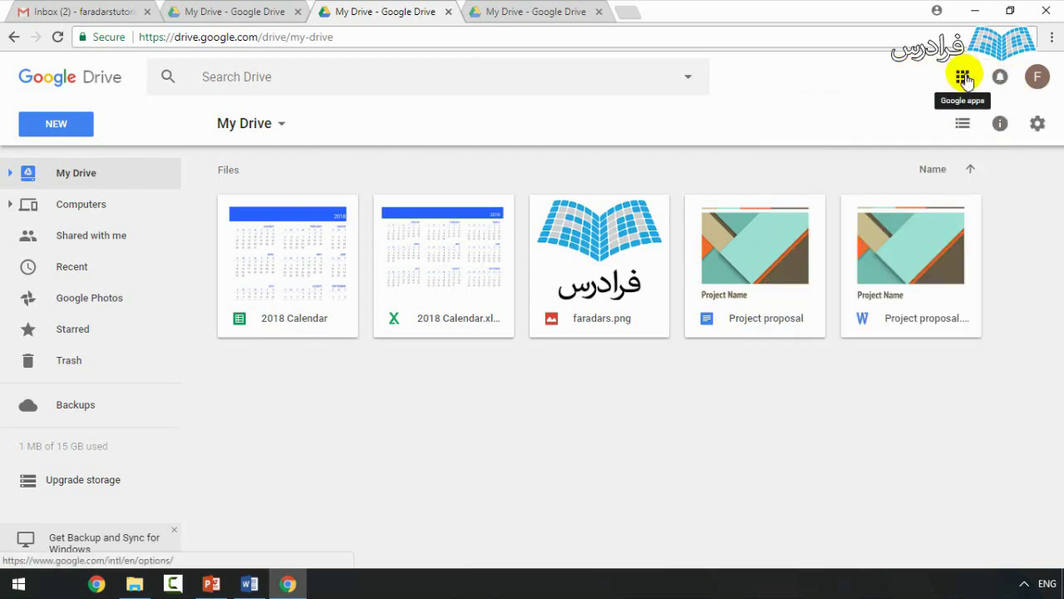
# - Look through the full list of Google apps and the options for the My Drive folder
pyautogui.click(963, 77)
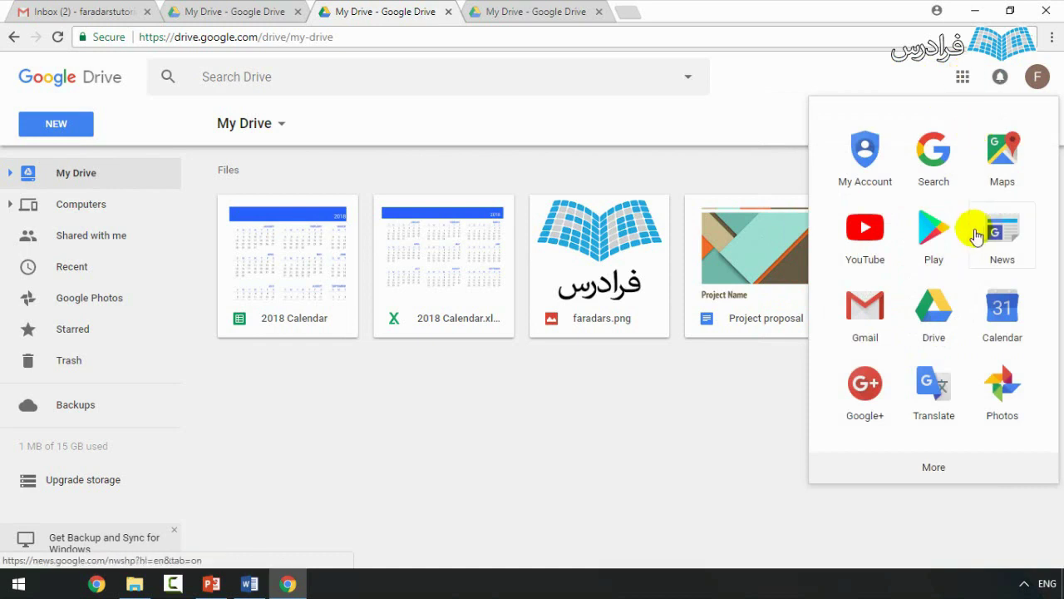
pyautogui.scroll(-5, 973, 239)
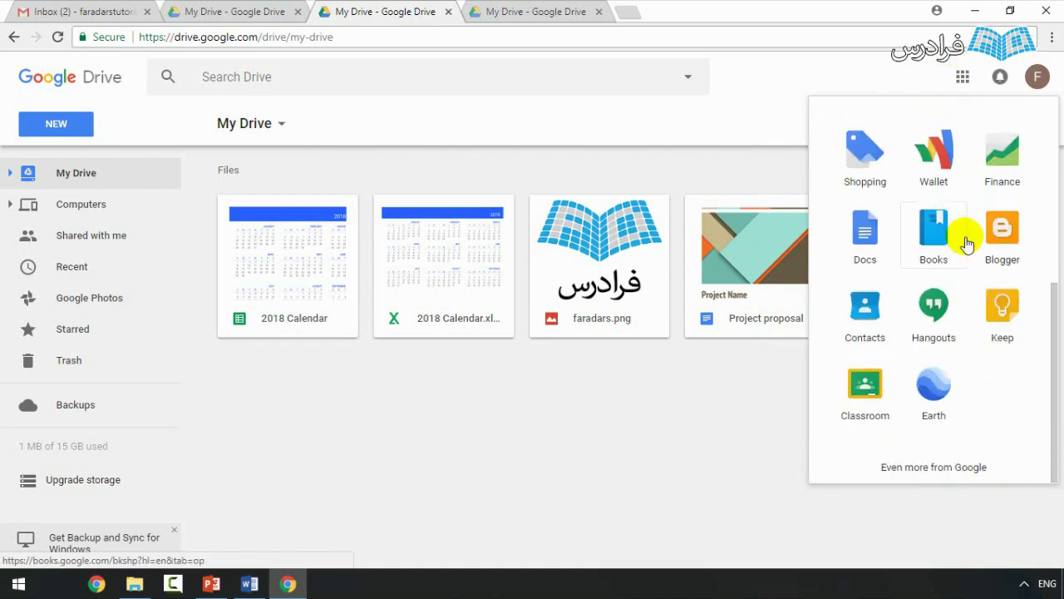
pyautogui.scroll(5, 964, 241)
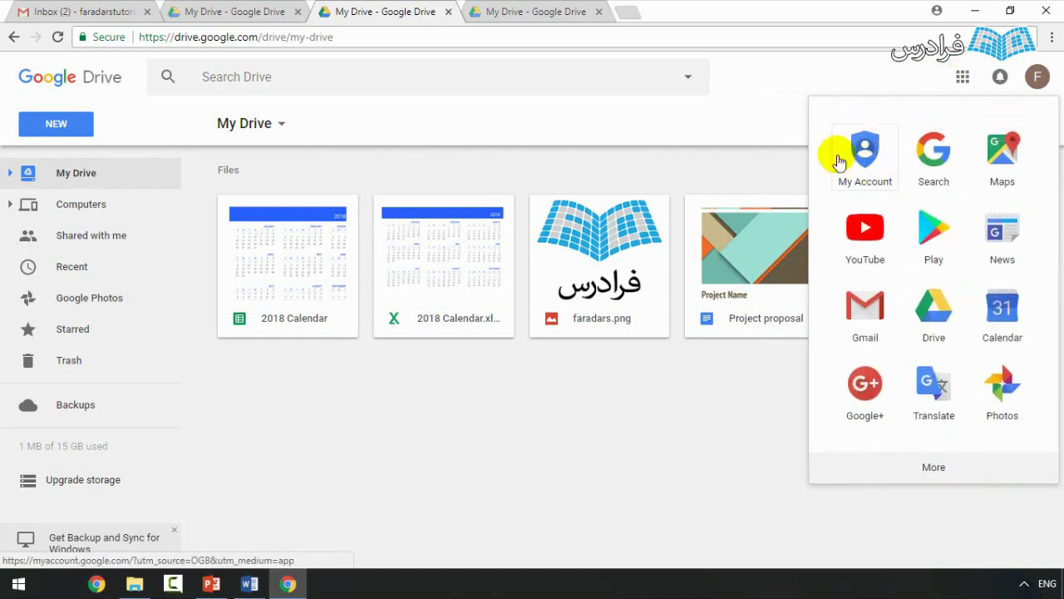
pyautogui.click(280, 136)
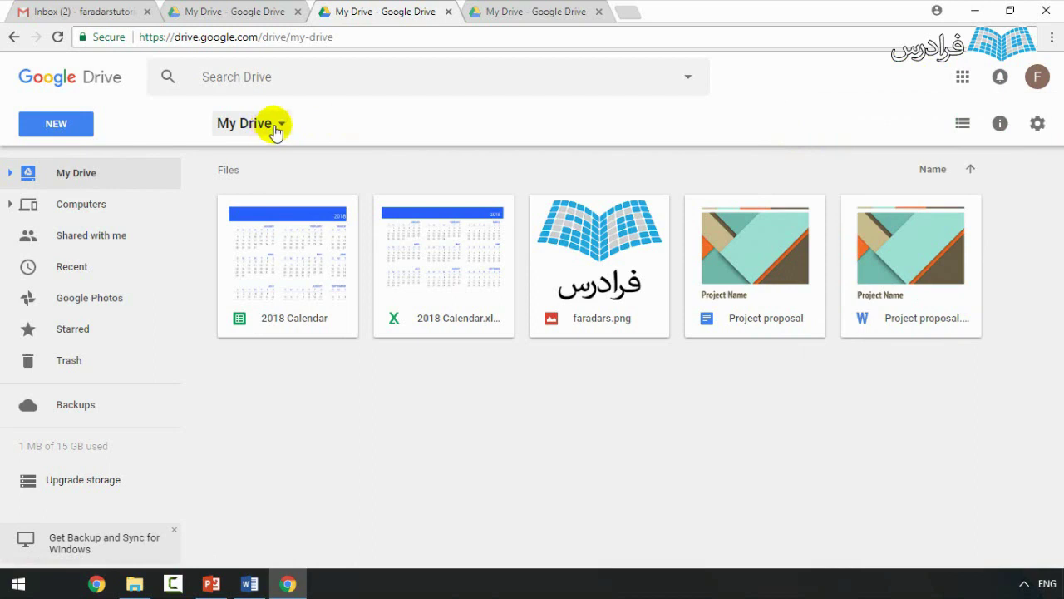
pyautogui.click(279, 131)
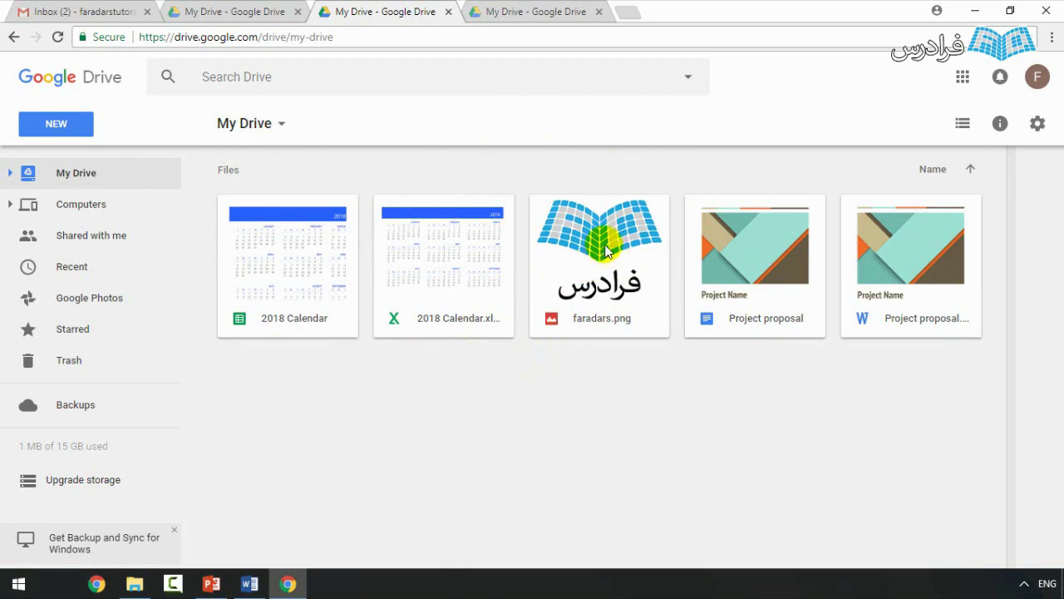
# - Review the additional actions available for faradars.png without applying any, and compare the list and grid layouts of My Drive
pyautogui.click(606, 251)
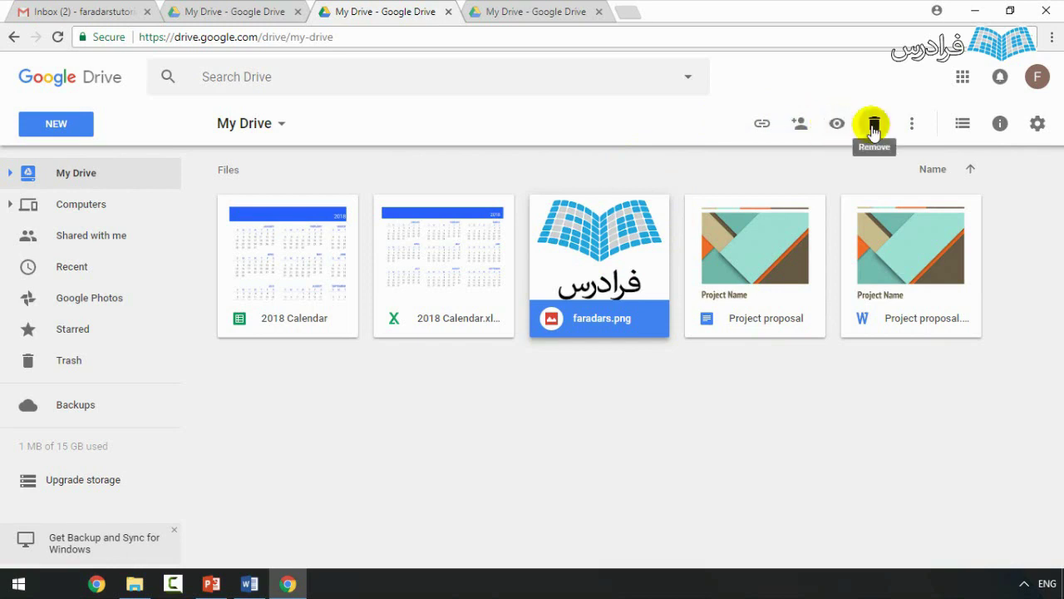
pyautogui.click(912, 125)
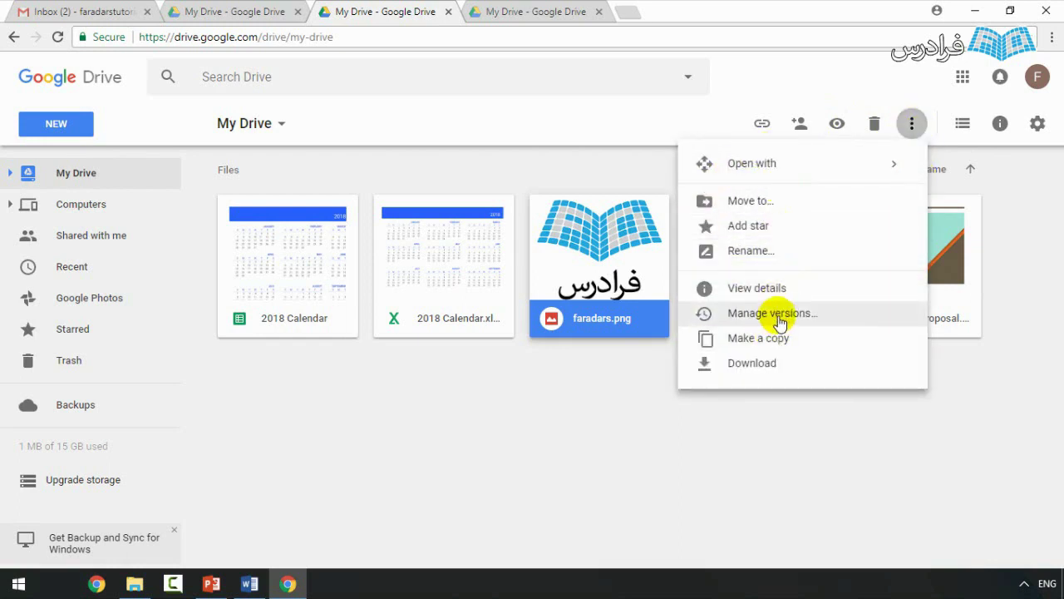
pyautogui.click(682, 440)
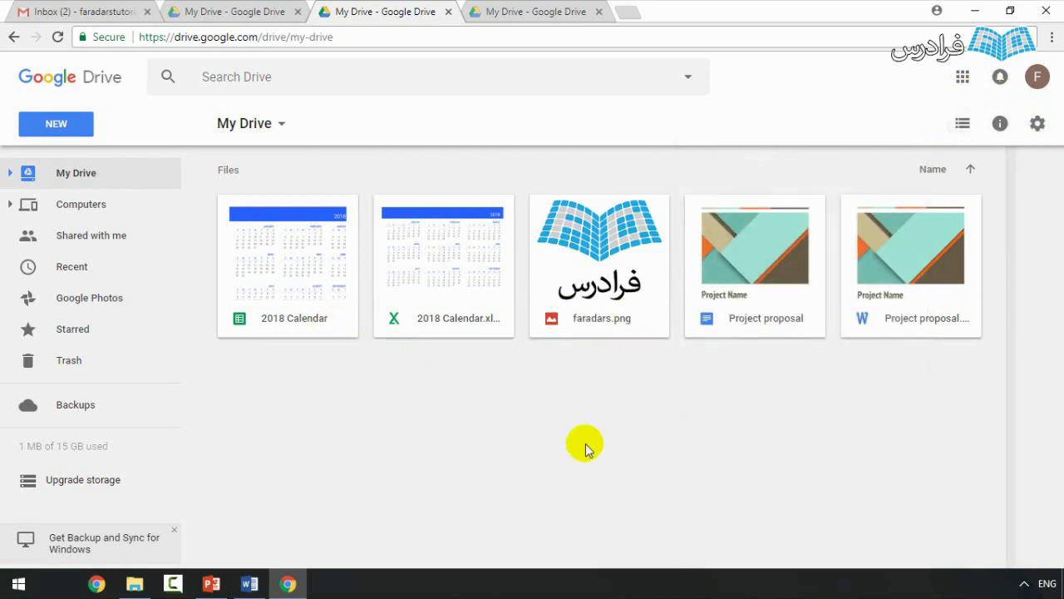
pyautogui.click(962, 125)
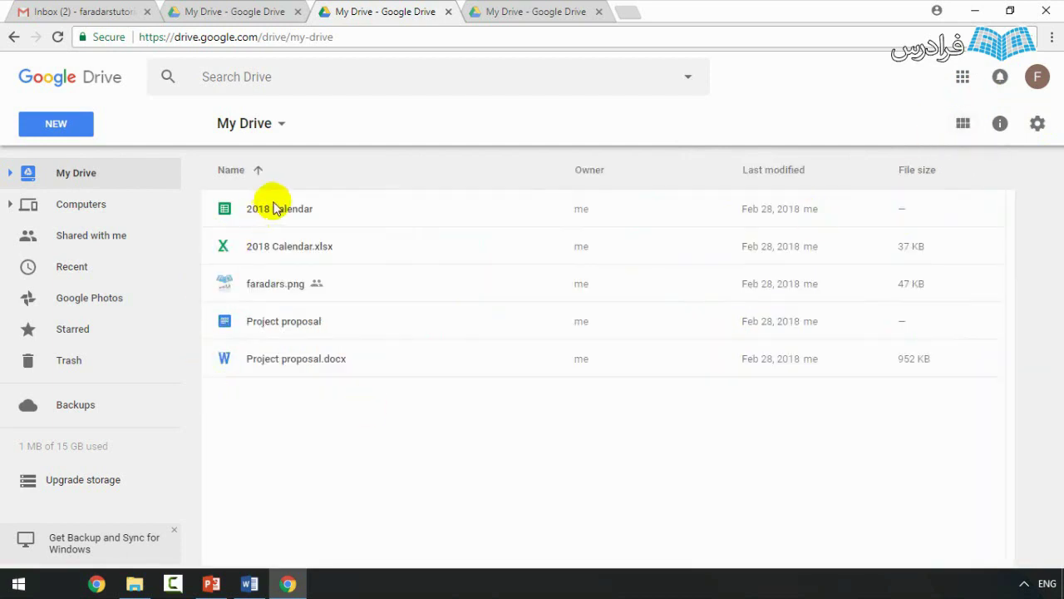
pyautogui.click(962, 123)
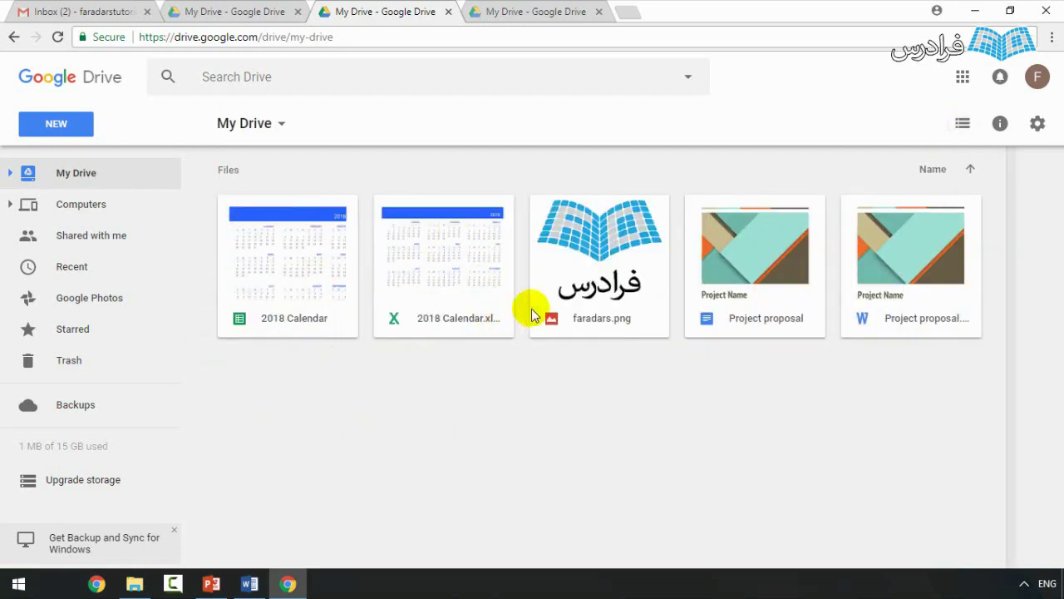
# - Check the activity of 2018 Calendar.xlsx and faradars.png, and read through the file details of faradars.png
pyautogui.click(1002, 124)
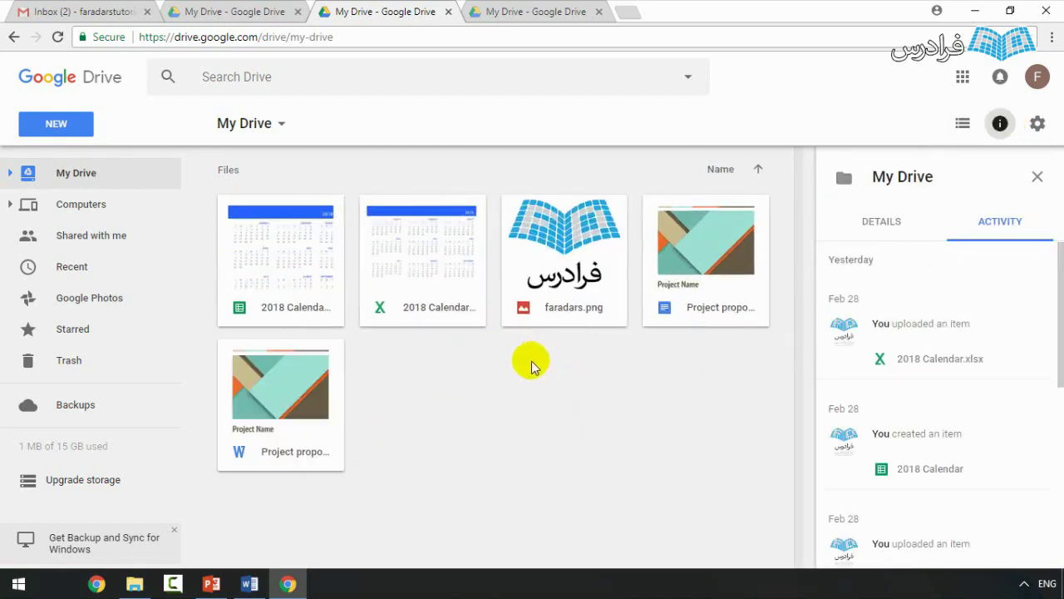
pyautogui.click(430, 298)
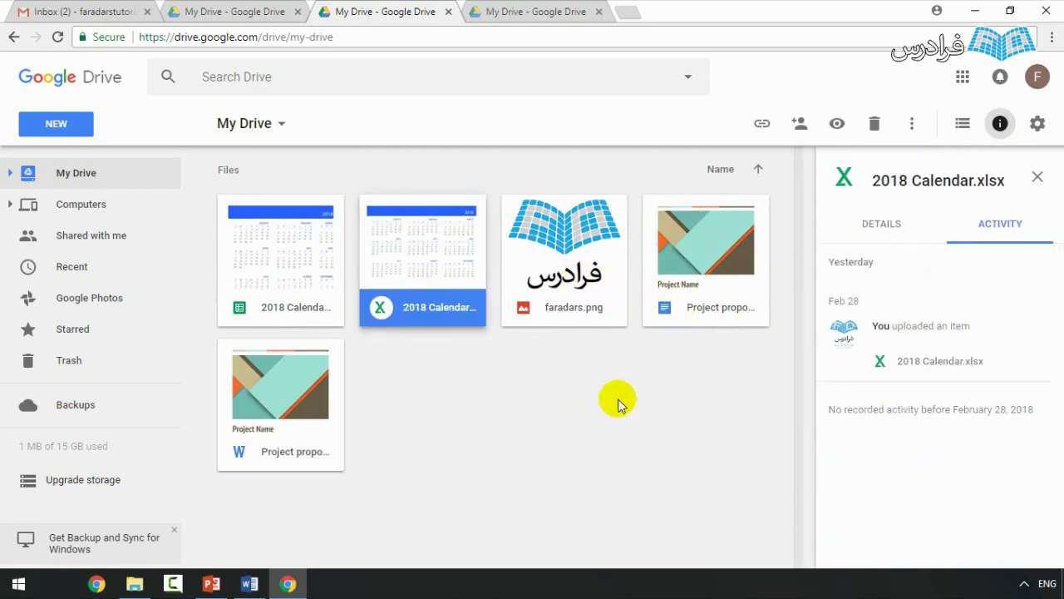
pyautogui.click(577, 265)
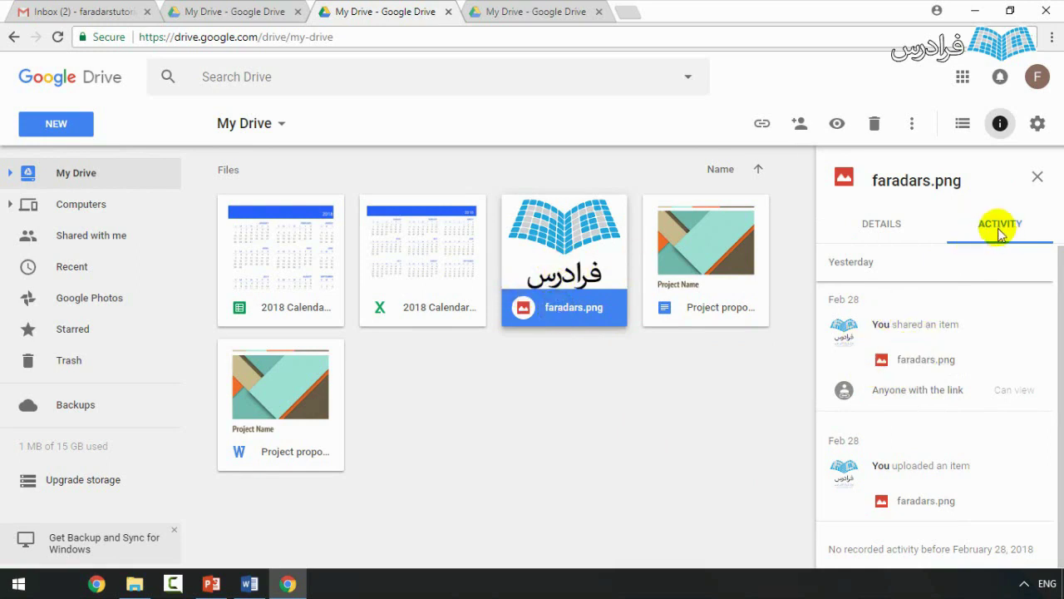
pyautogui.click(882, 235)
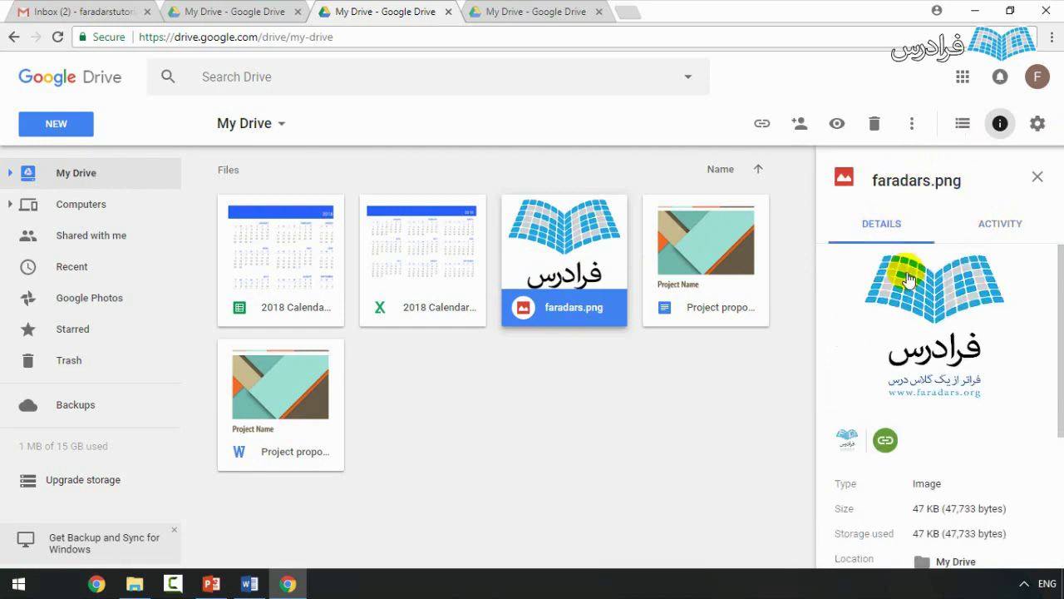
pyautogui.scroll(-2, 894, 295)
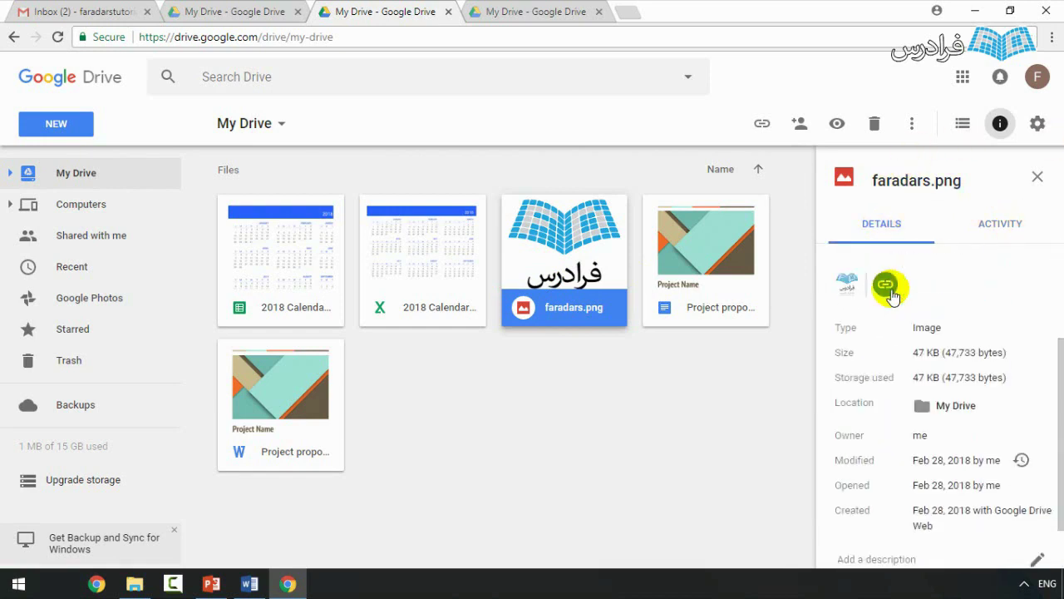
pyautogui.scroll(-1, 892, 348)
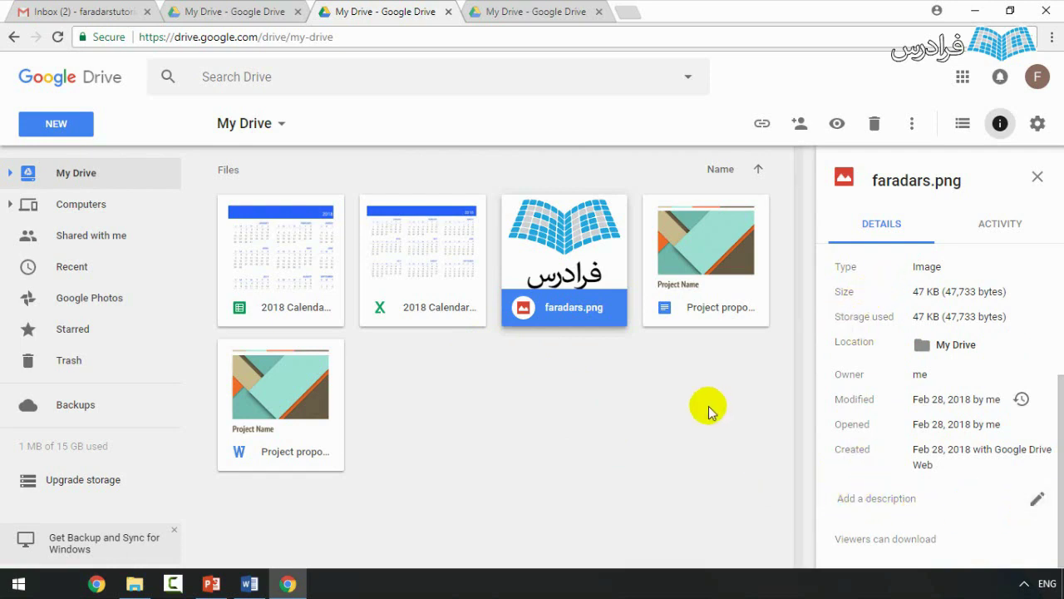
# - Read through the activity history of the whole My Drive folder and close the information pane
pyautogui.click(665, 393)
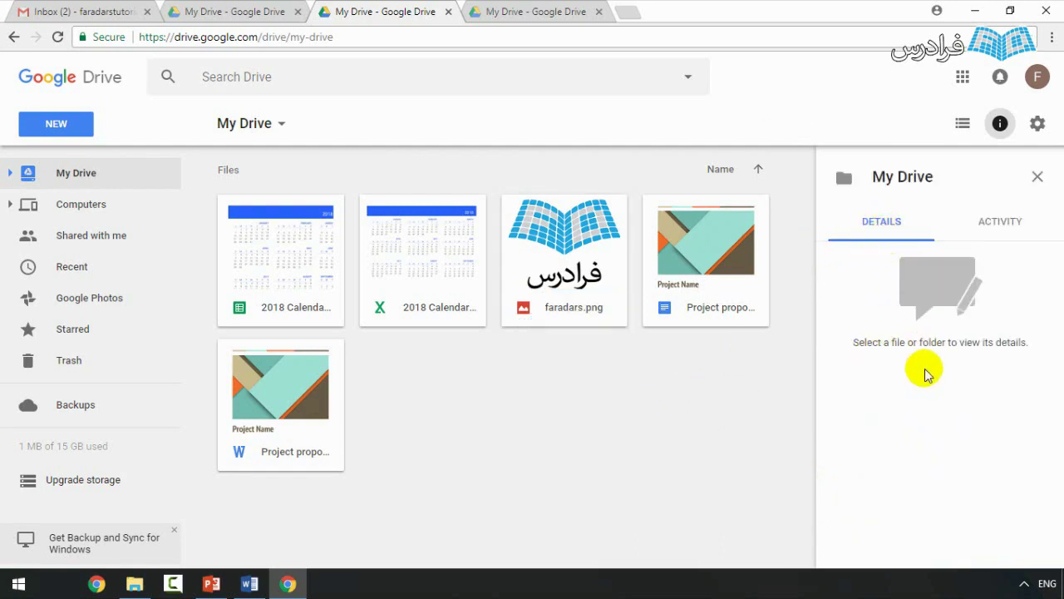
pyautogui.click(1002, 230)
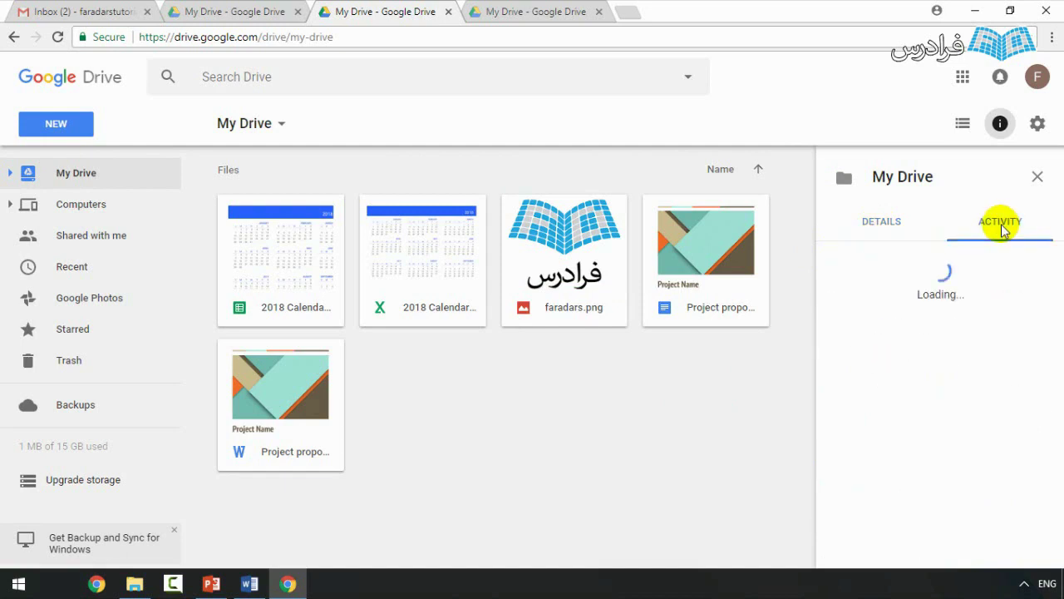
pyautogui.scroll(-5, 974, 328)
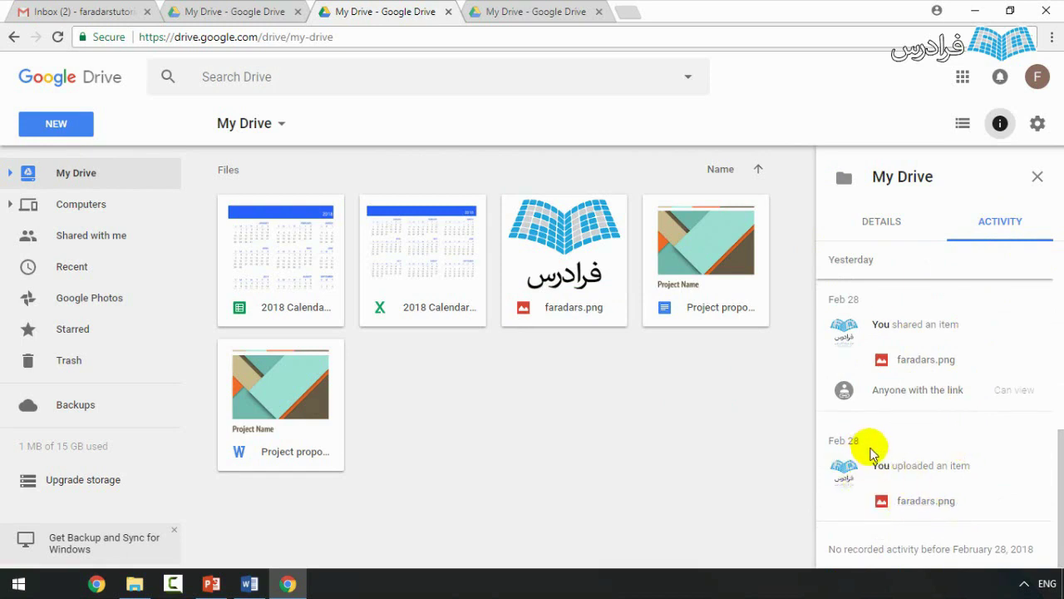
pyautogui.scroll(2, 871, 453)
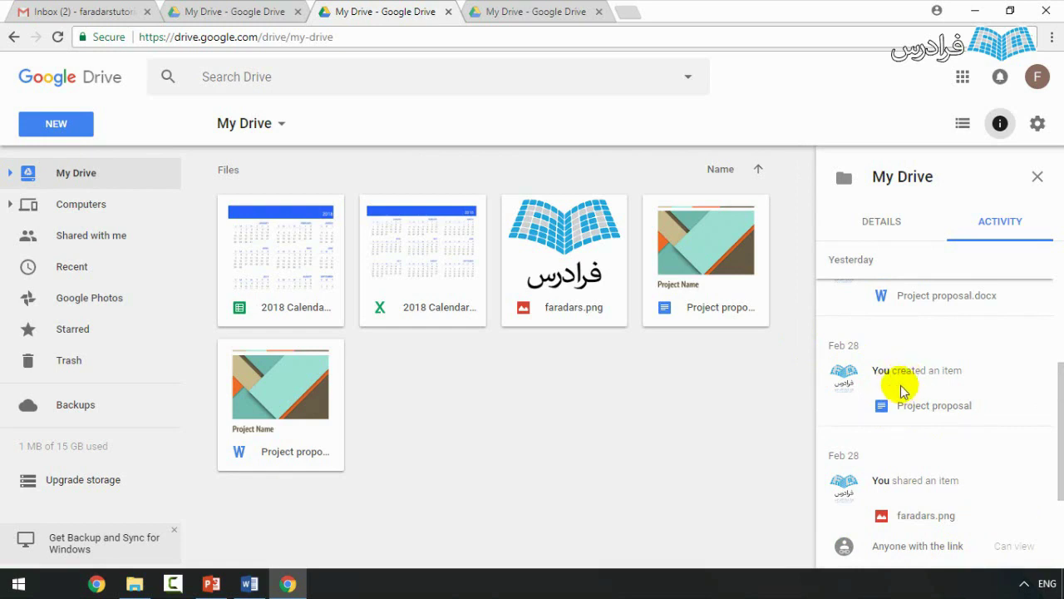
pyautogui.scroll(5, 904, 391)
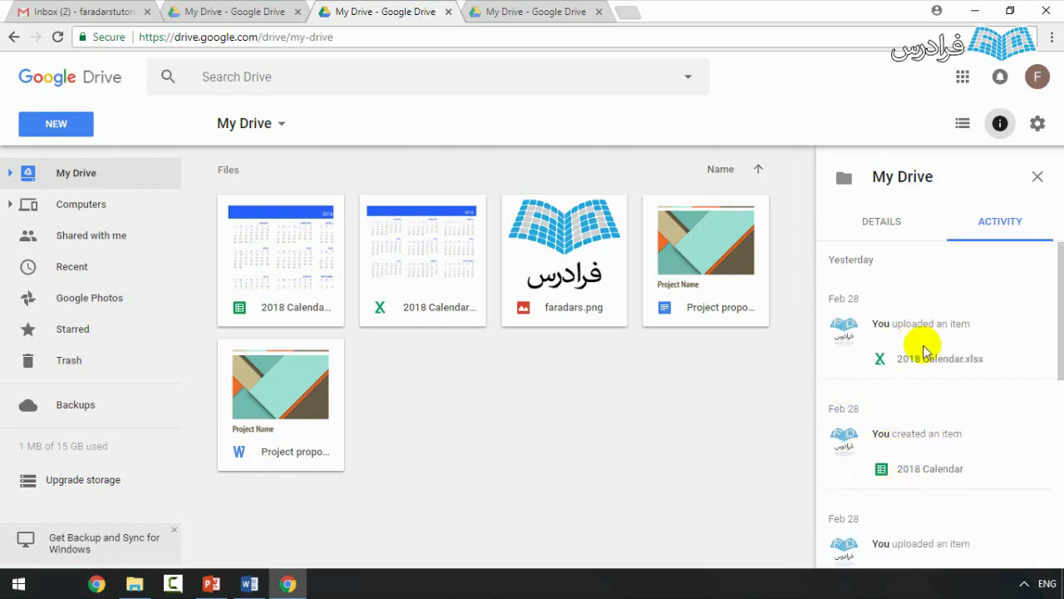
pyautogui.scroll(-2, 914, 399)
pyautogui.scroll(2, 945, 404)
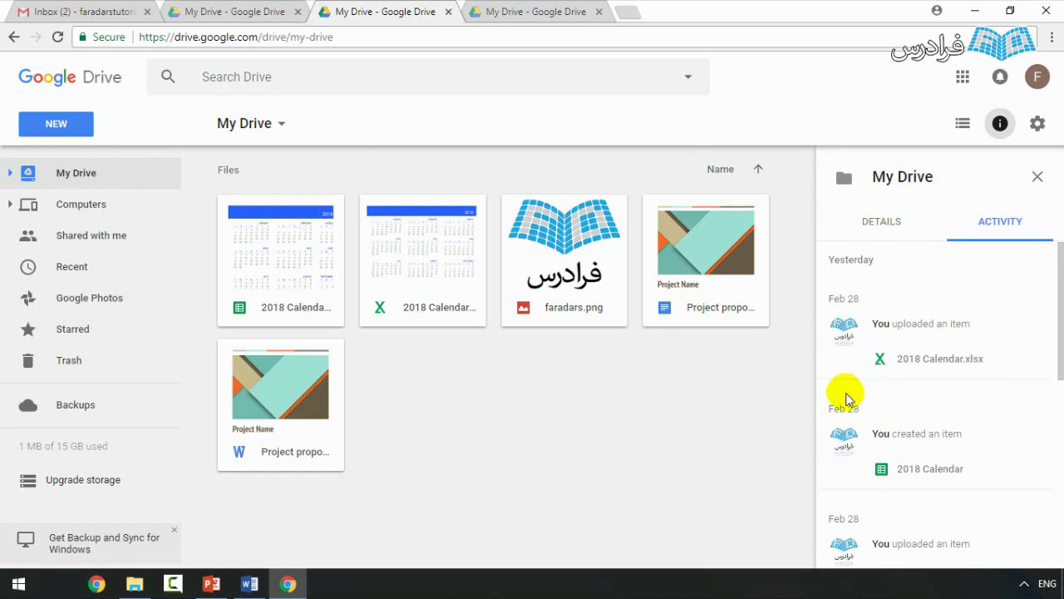
pyautogui.click(1037, 174)
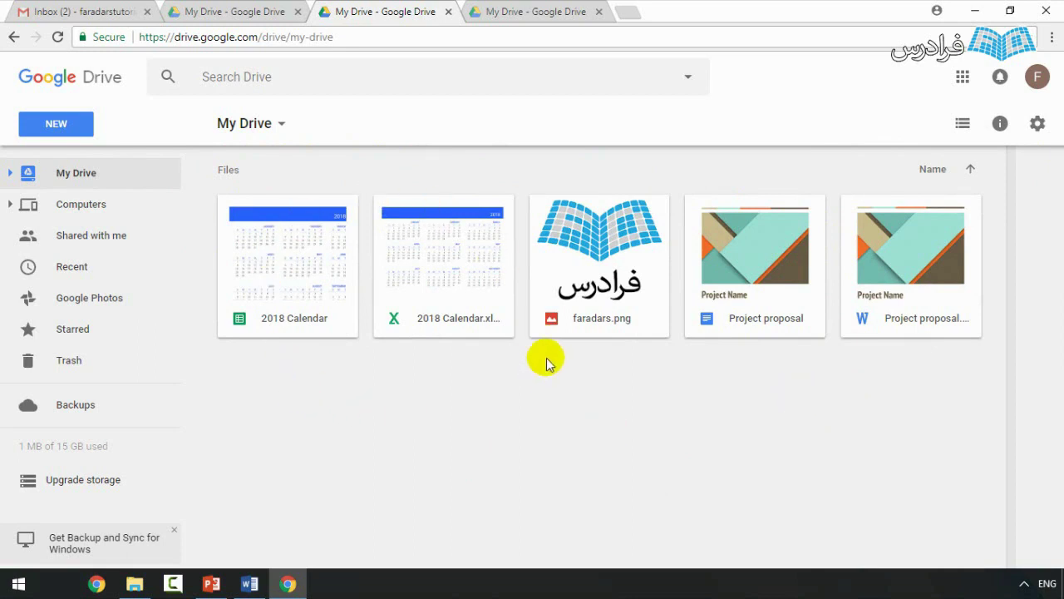
# - Review the context options for faradars.png, such as sharing, renaming and downloading, without applying any
pyautogui.click(635, 273)
pyautogui.rightClick(631, 273)
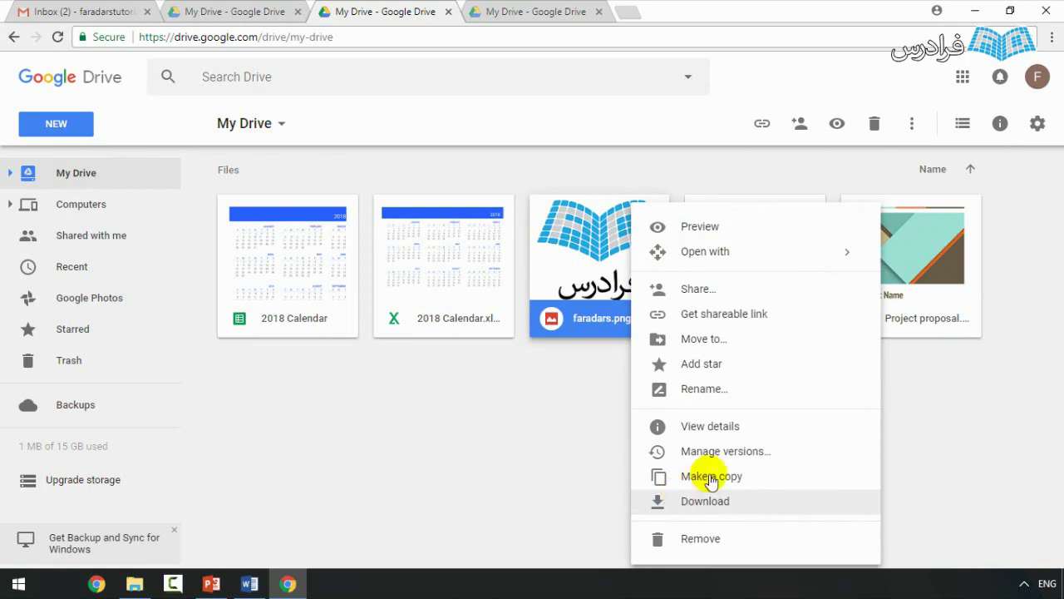
pyautogui.click(741, 229)
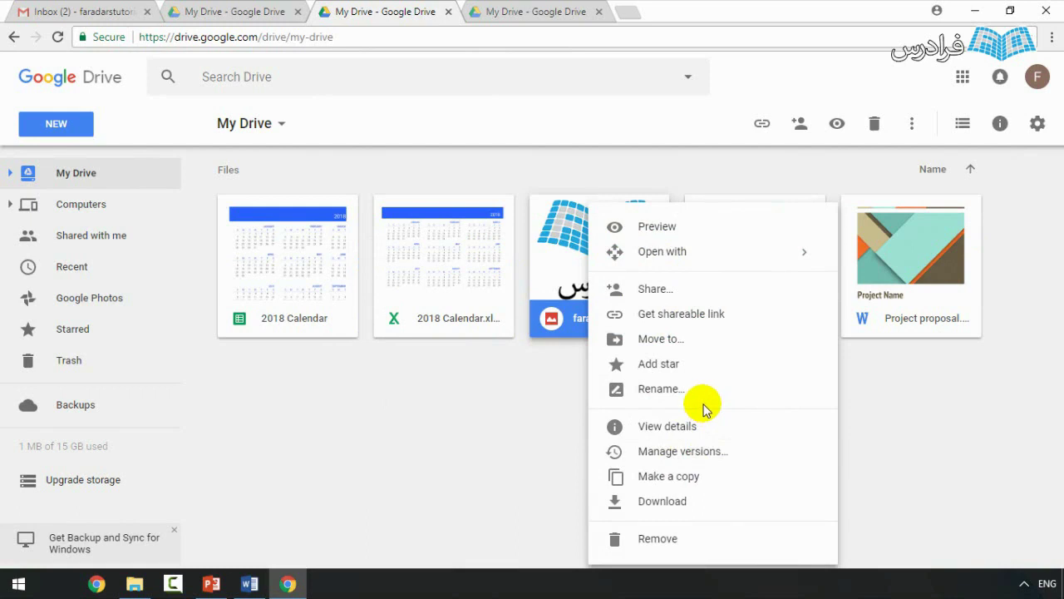
pyautogui.click(538, 409)
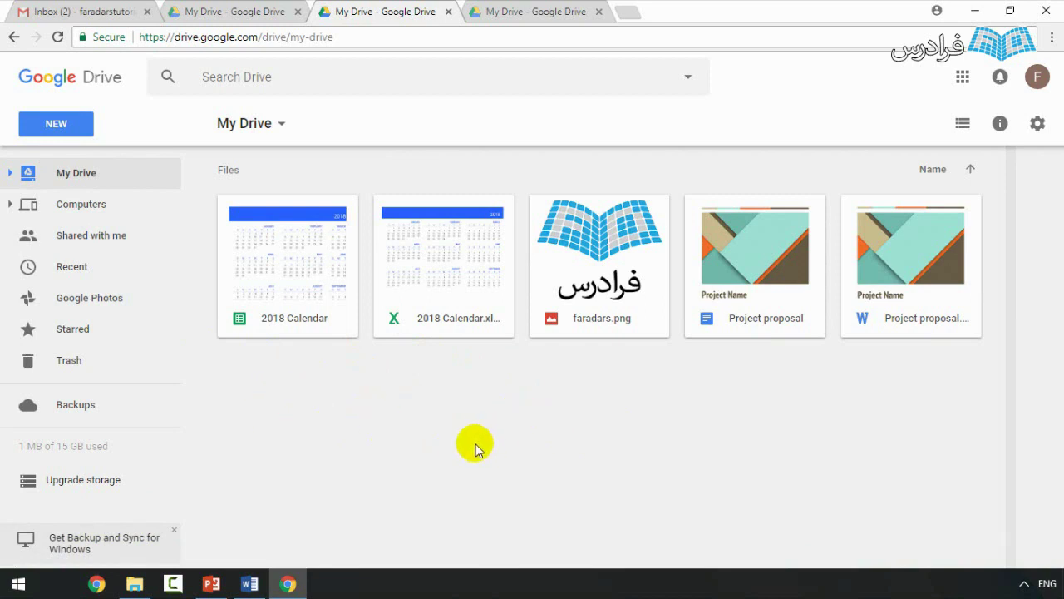
pyautogui.moveTo(47, 482)
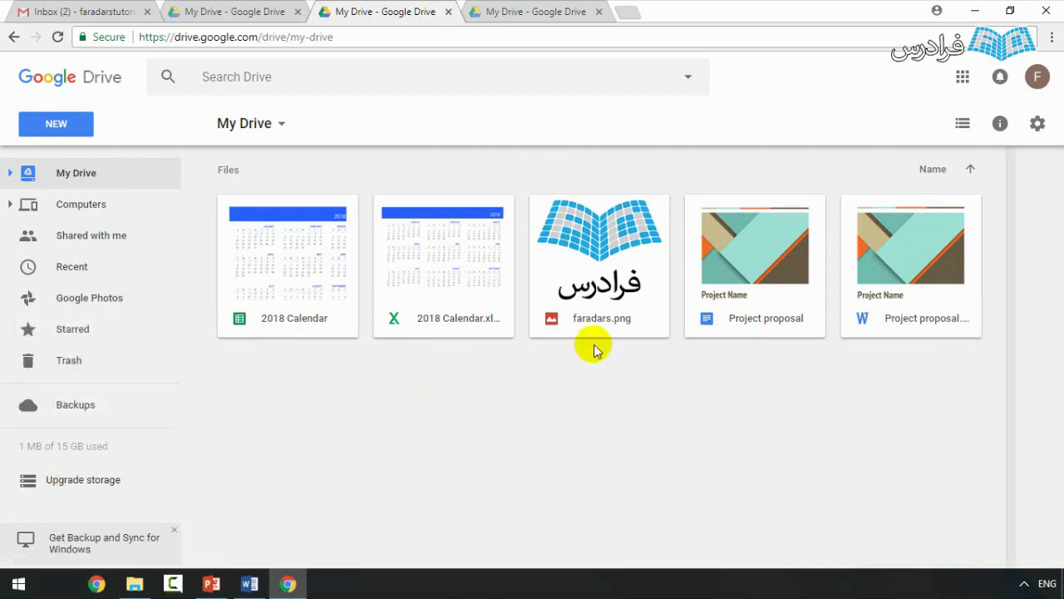
# - Select 2018 Calendar.xlsx, faradars.png and Project proposal.docx together, and clear the selection again
pyautogui.click(453, 304)
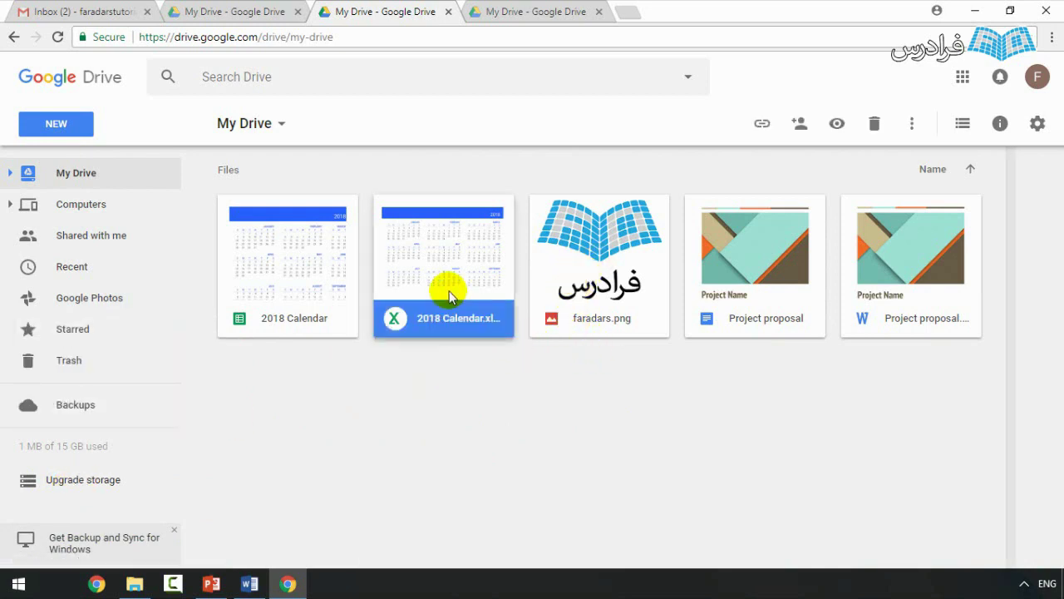
pyautogui.keyDown('ctrl'); pyautogui.click(609, 285); pyautogui.keyUp('ctrl')
pyautogui.keyDown('ctrl'); pyautogui.click(865, 285); pyautogui.keyUp('ctrl')
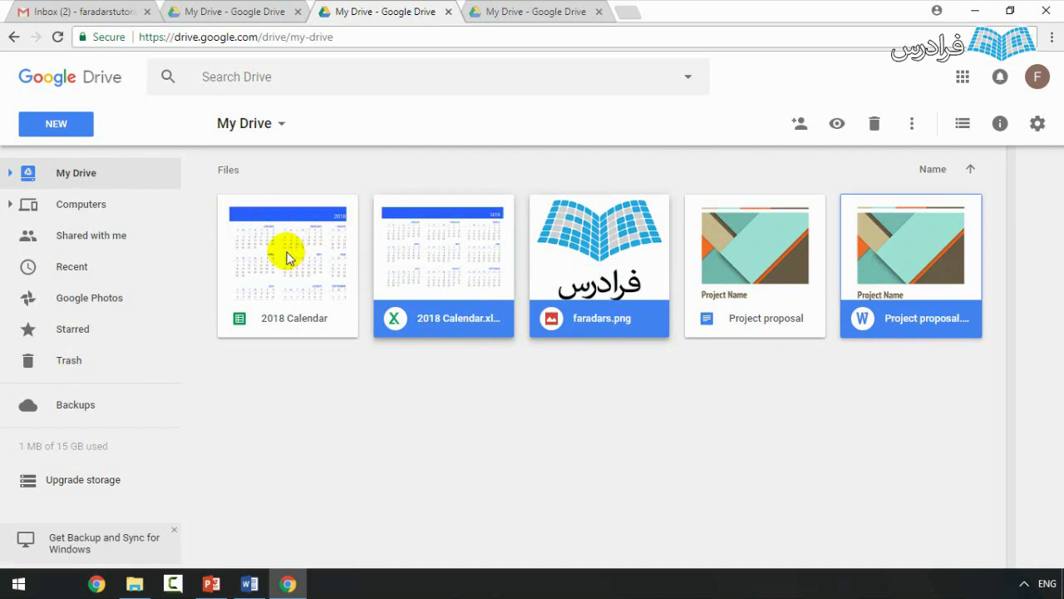
pyautogui.click(283, 443)
# - Look through the My Drive folder tree and the Computers, Shared with me and Recent sections, ending back in My Drive
pyautogui.moveTo(25, 466)
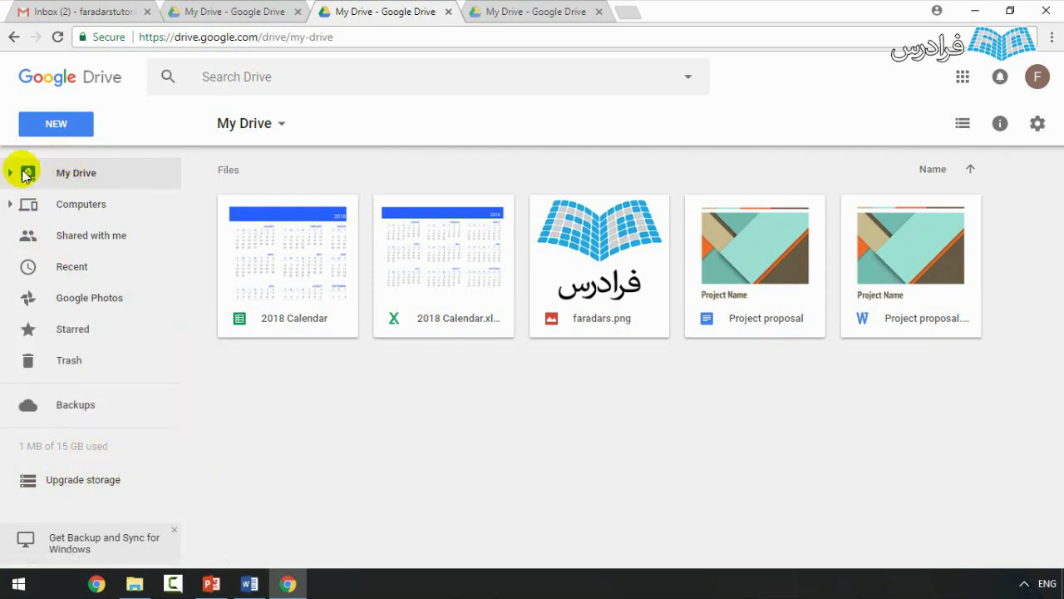
pyautogui.click(10, 174)
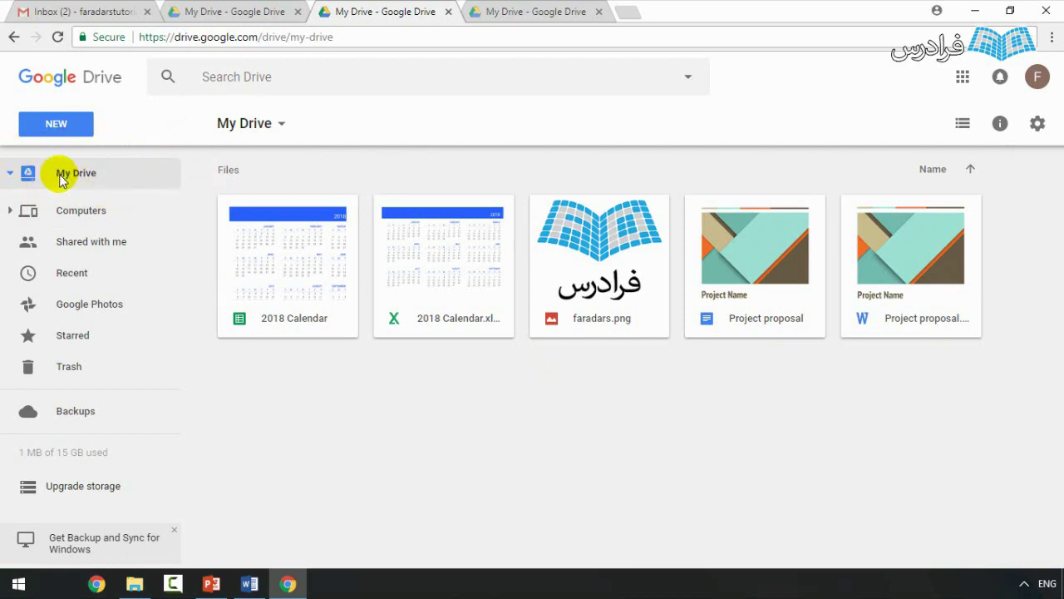
pyautogui.click(9, 172)
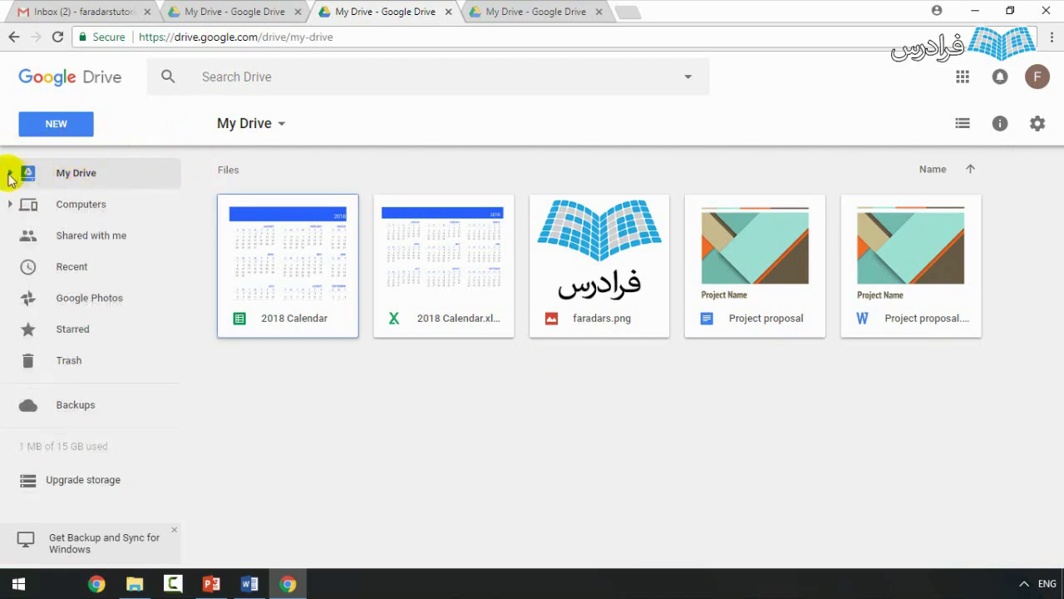
pyautogui.click(81, 209)
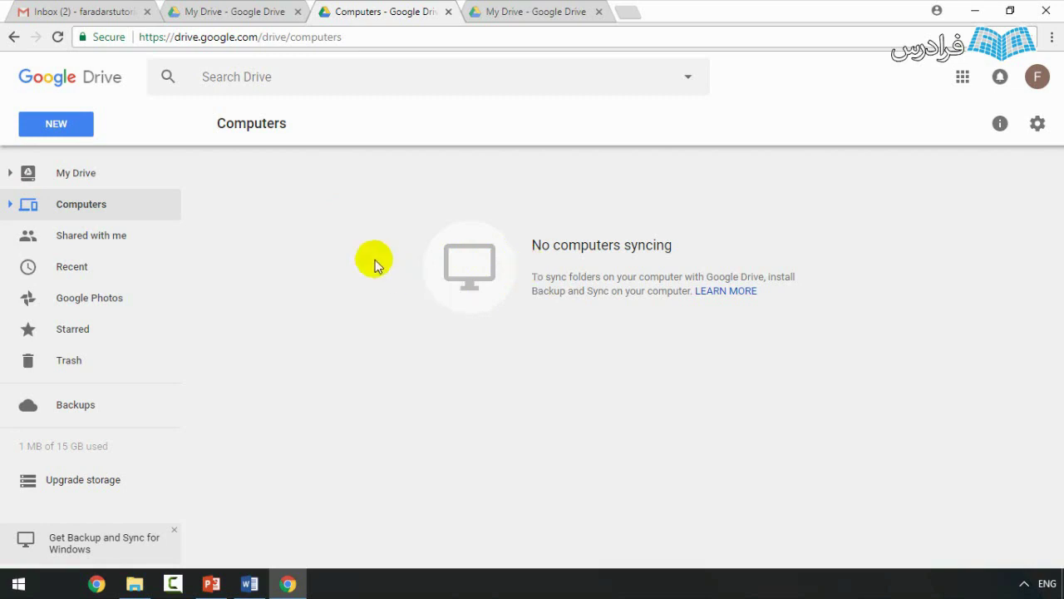
pyautogui.click(76, 172)
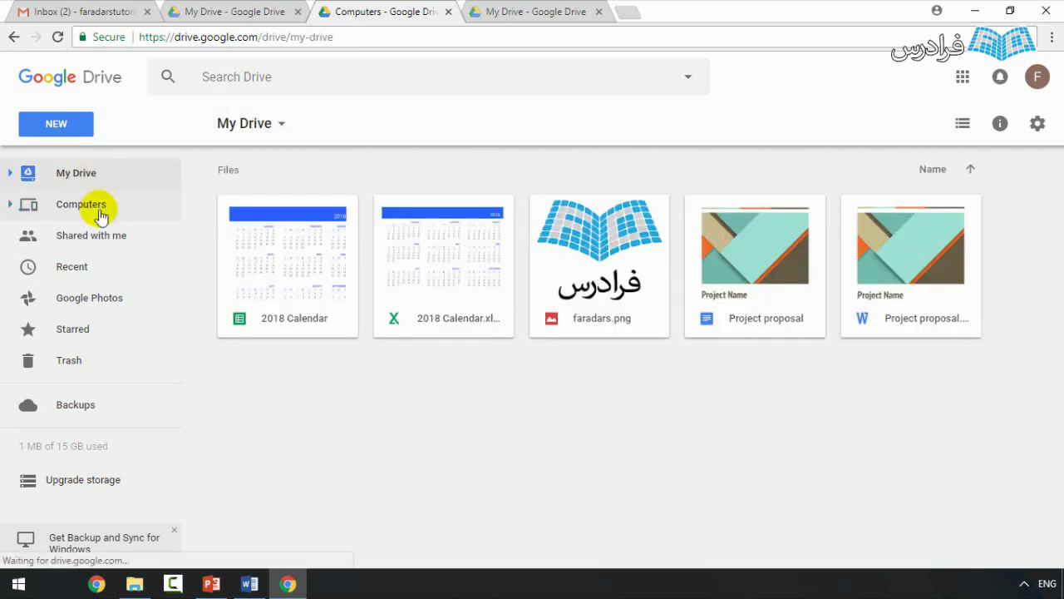
pyautogui.click(84, 241)
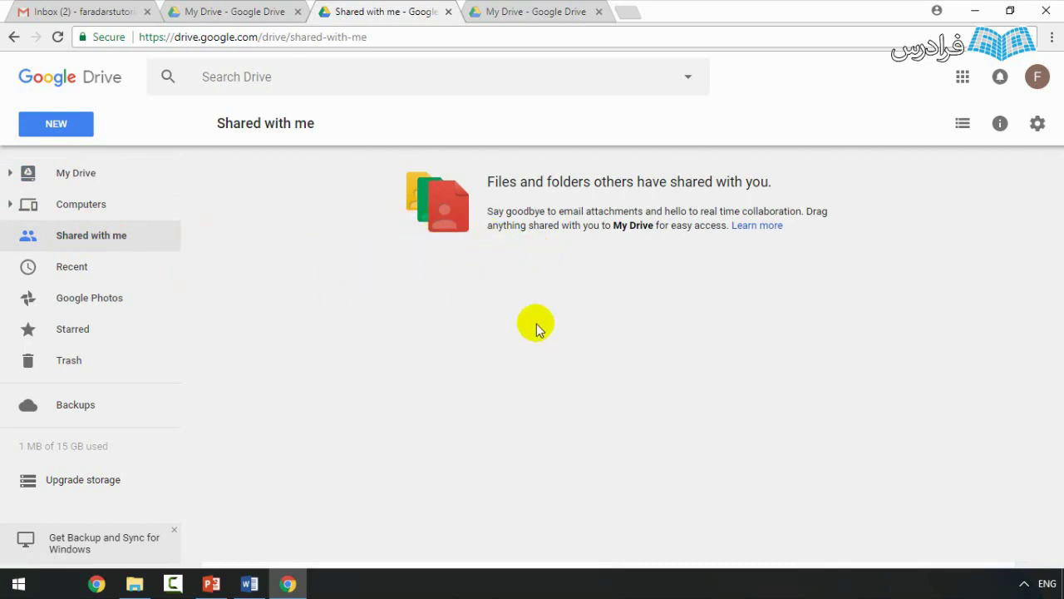
pyautogui.click(137, 269)
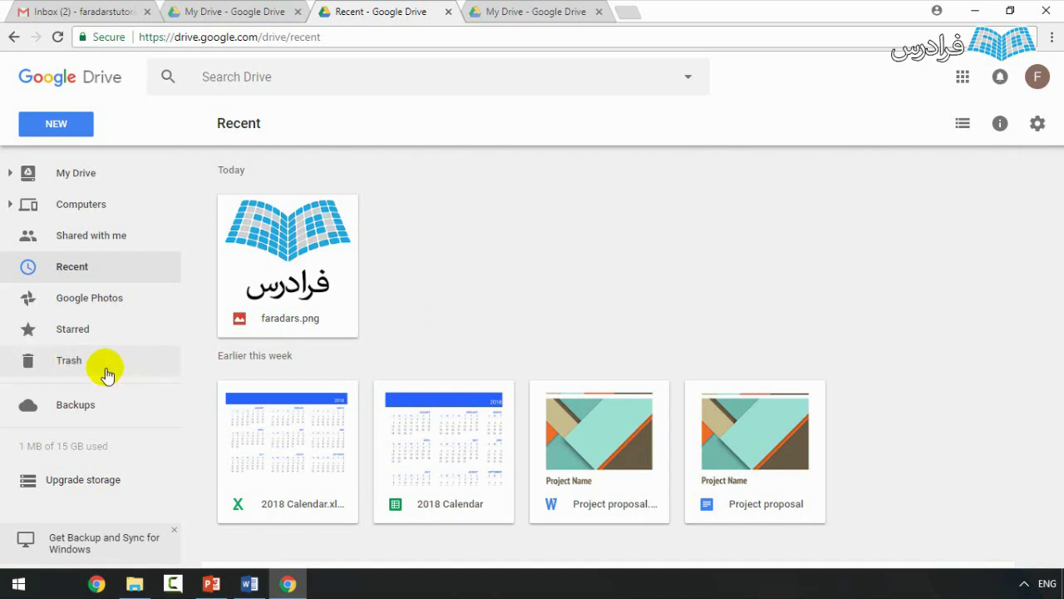
pyautogui.click(76, 173)
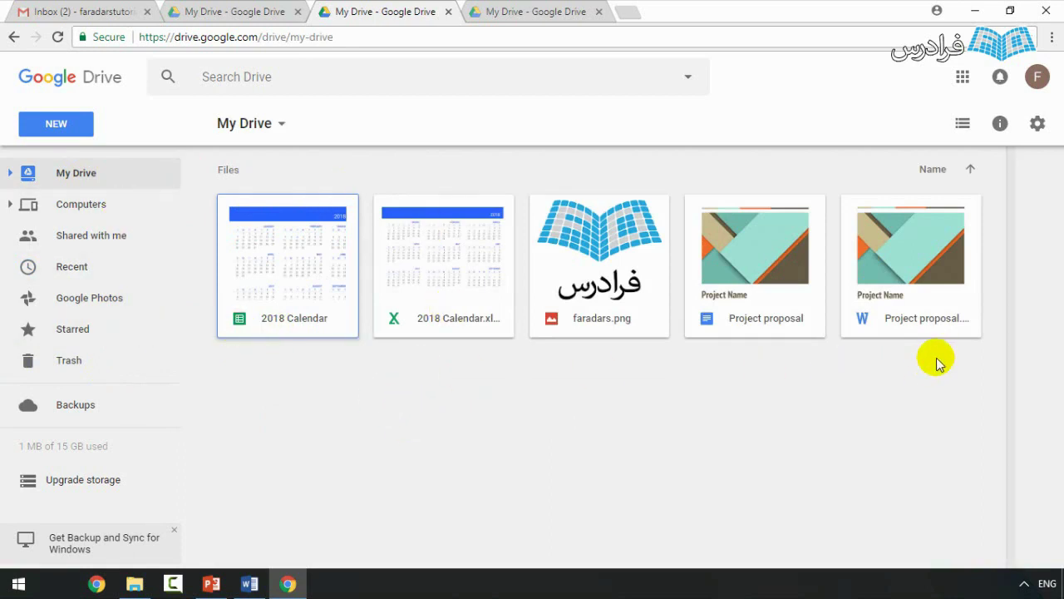
# - Show My Drive as a list and select the Project proposal and 2018 Calendar files one at a time to compare formats, ending on faradars.png
pyautogui.click(963, 124)
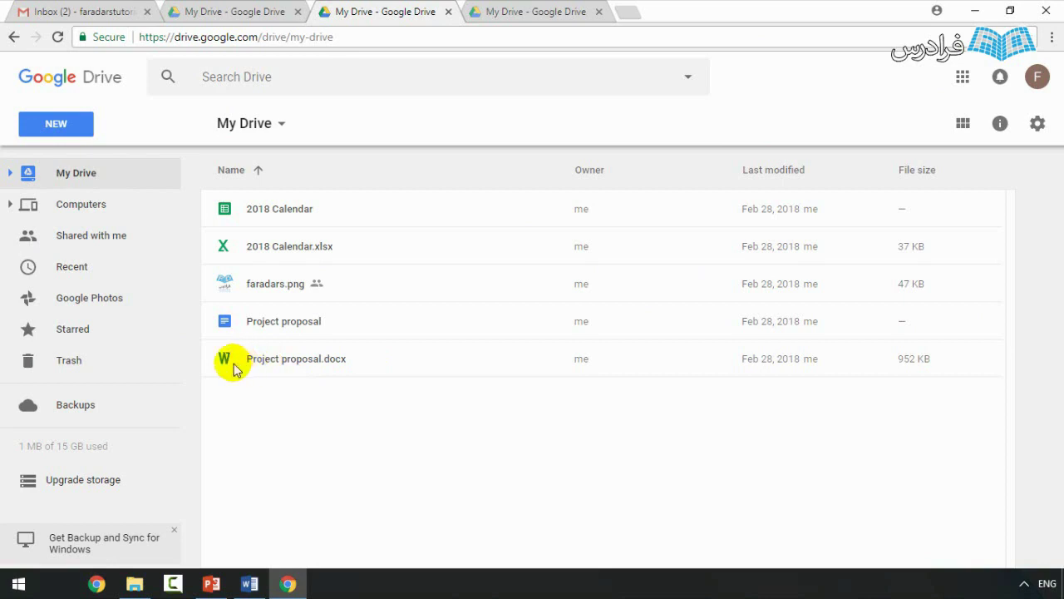
pyautogui.click(281, 372)
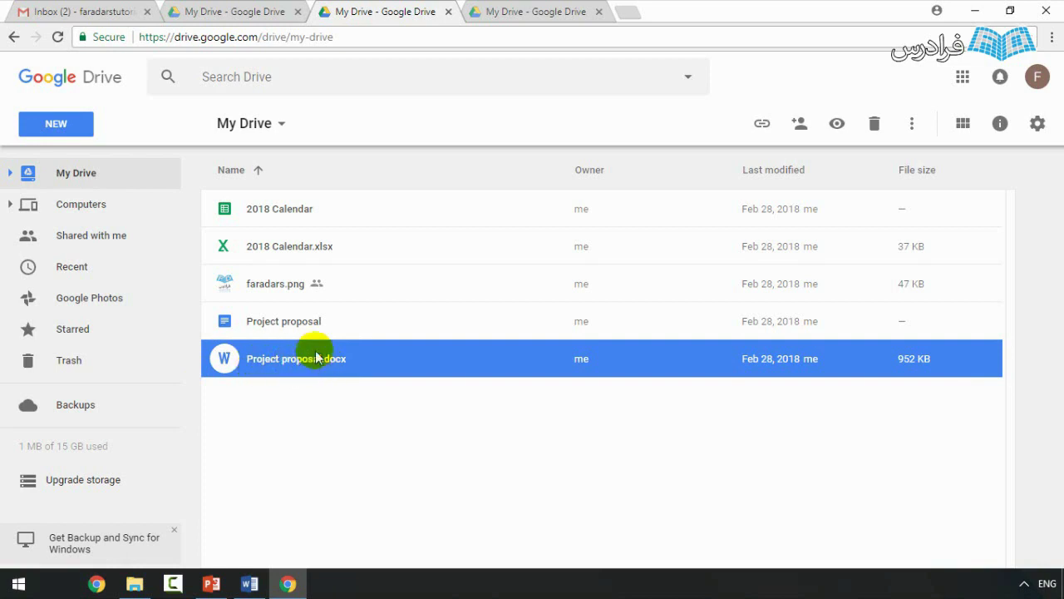
pyautogui.click(283, 325)
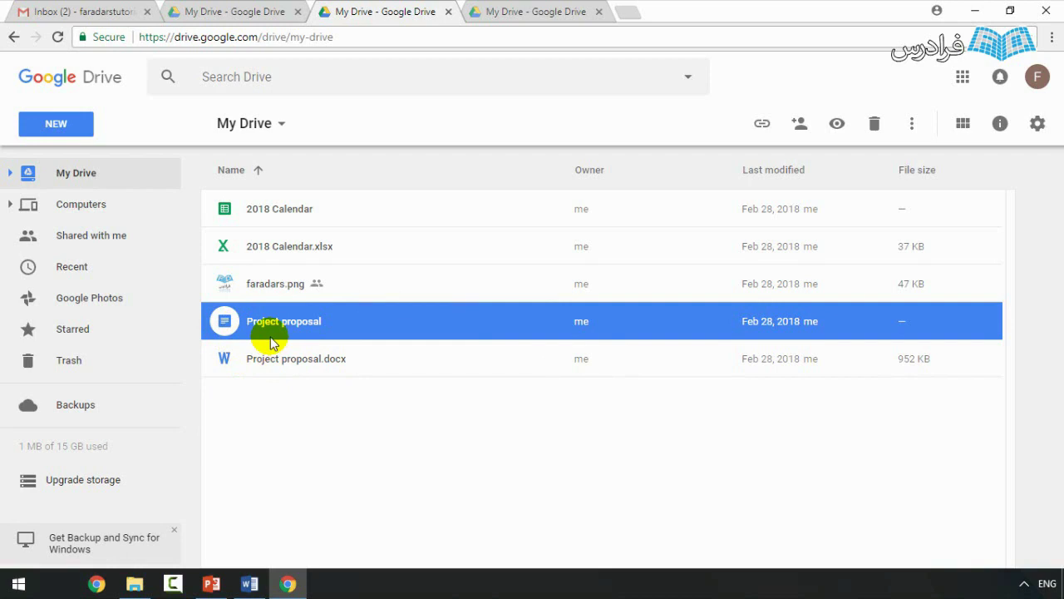
pyautogui.click(289, 256)
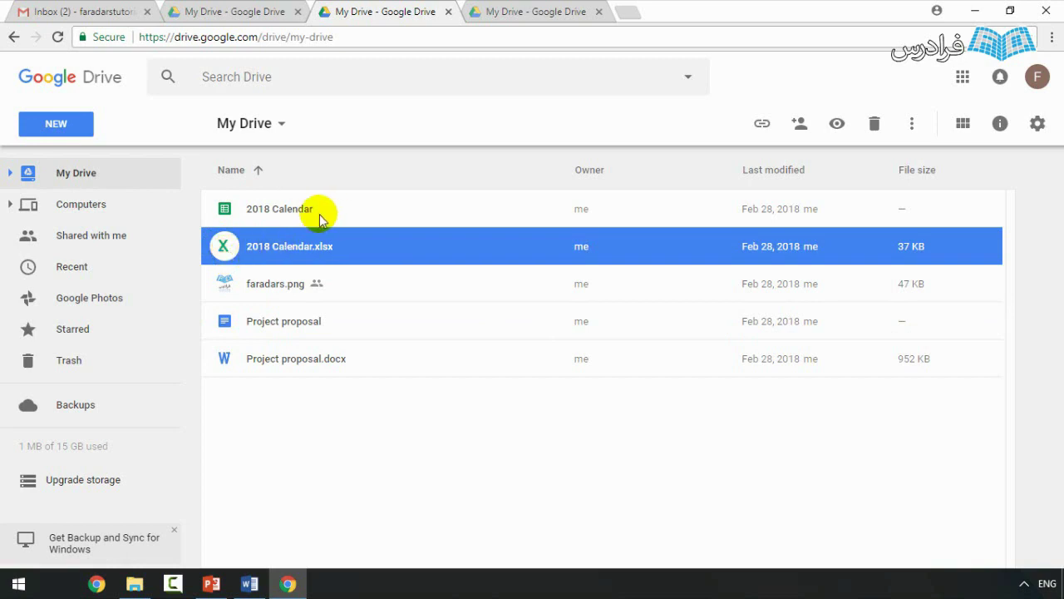
pyautogui.click(276, 223)
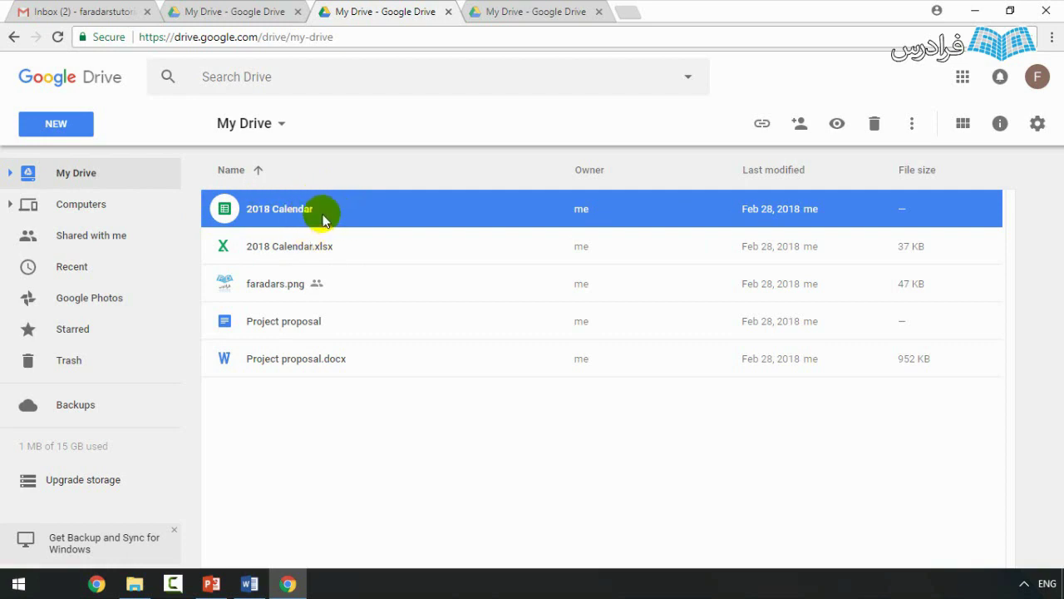
pyautogui.click(341, 274)
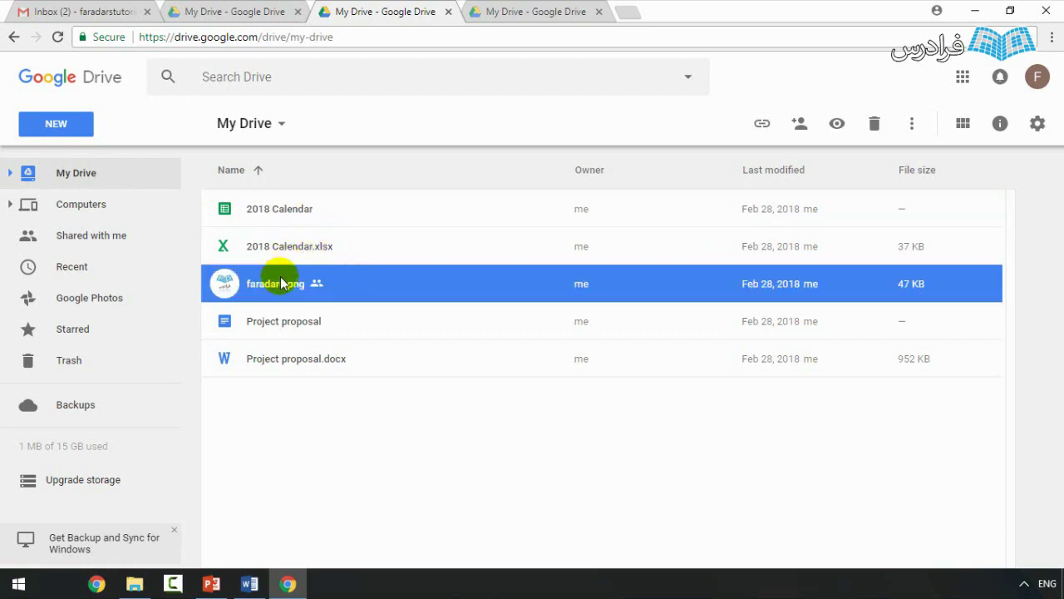
pyautogui.click(369, 283)
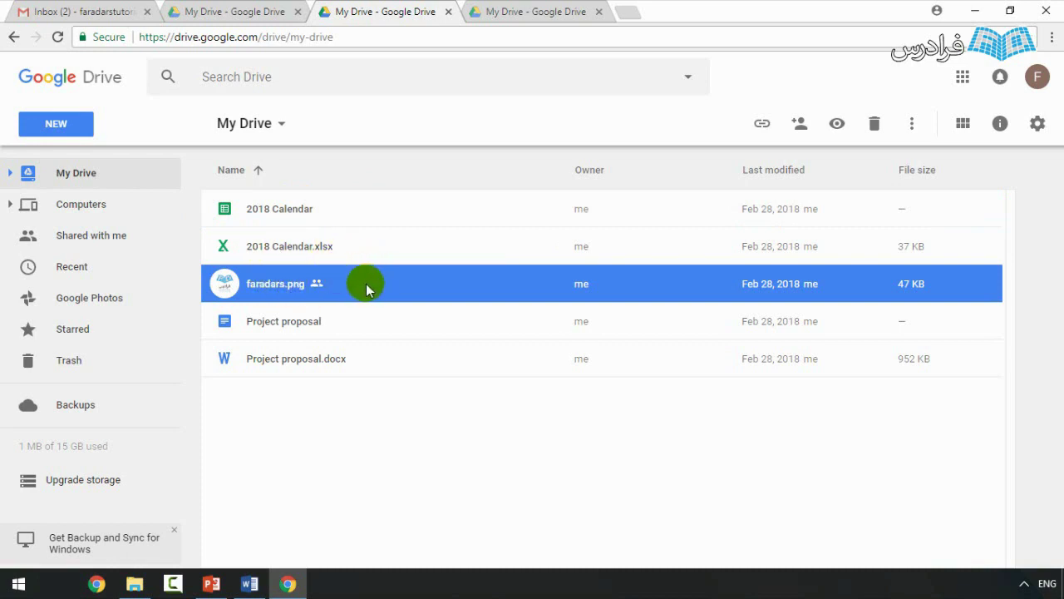